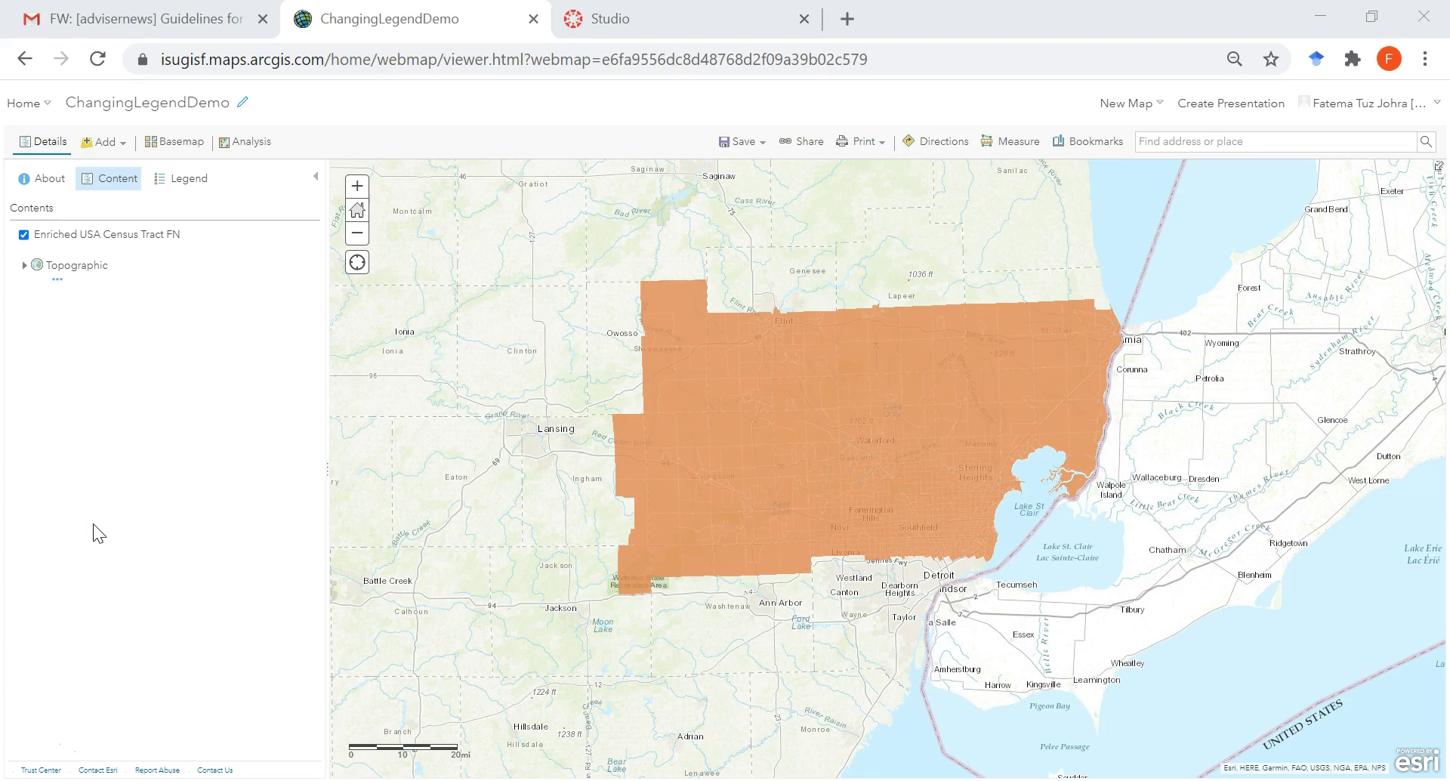
Step: Examine the attribute table of the Enriched USA Census Tract FN layer across to its 2020 Median Household Income field, and close it
click(72, 497)
mouse_move(77, 240)
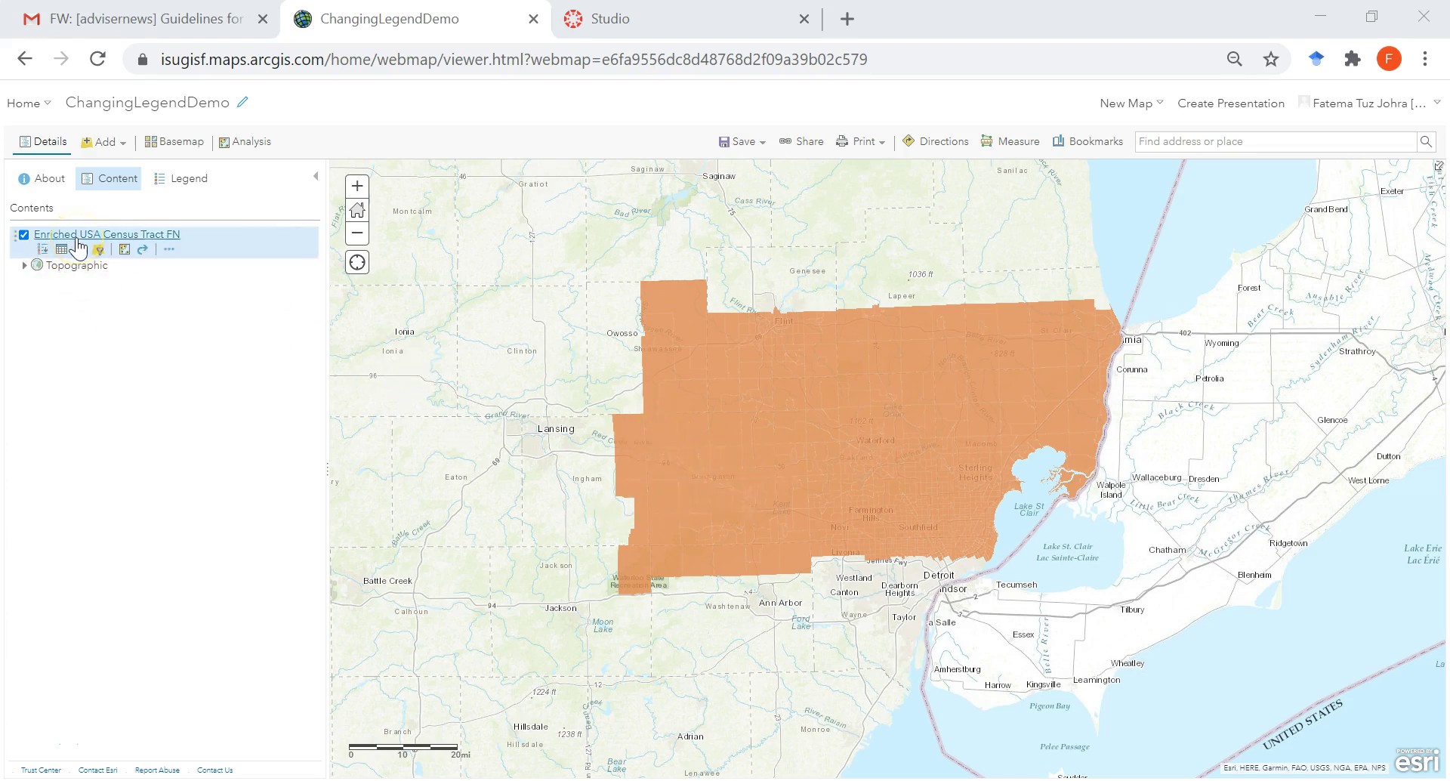
mouse_move(103, 266)
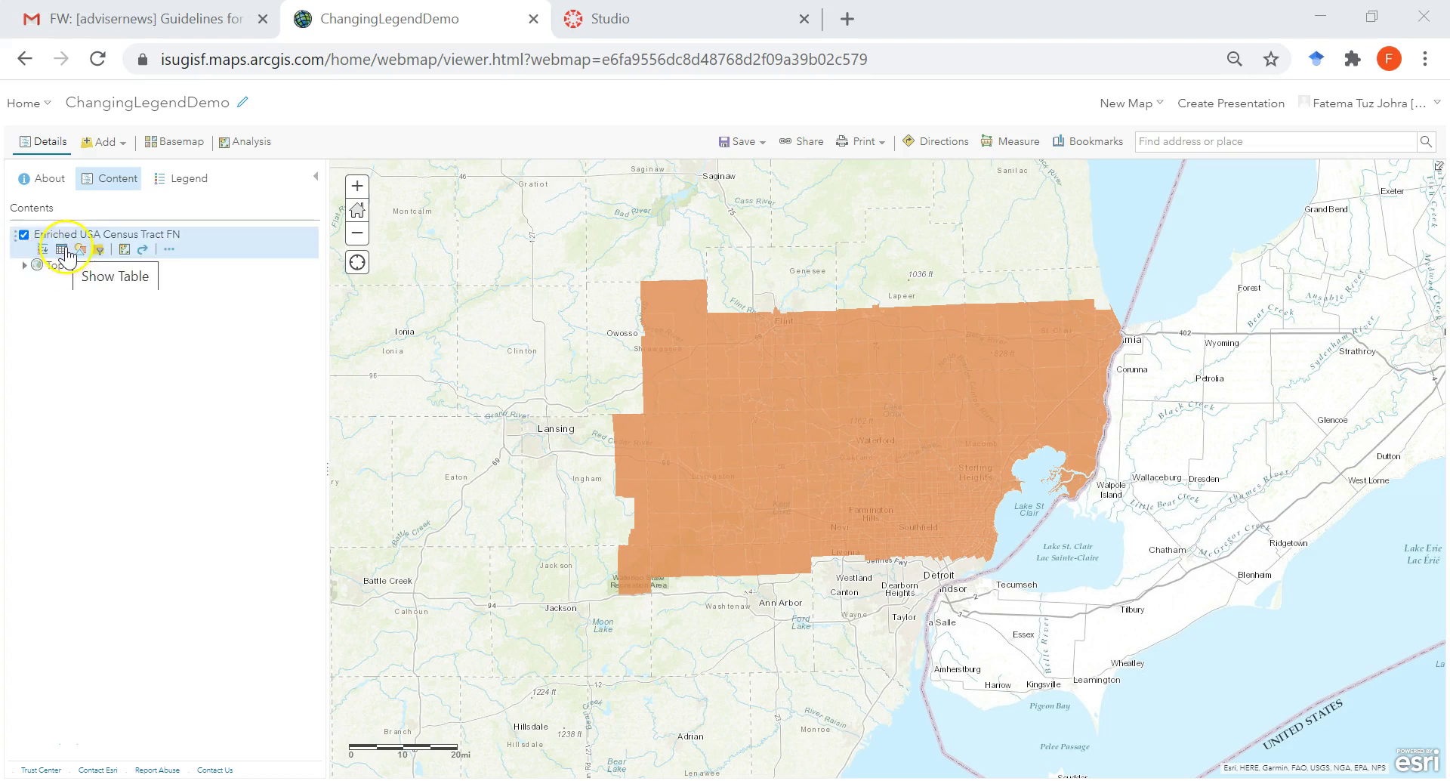
click(65, 250)
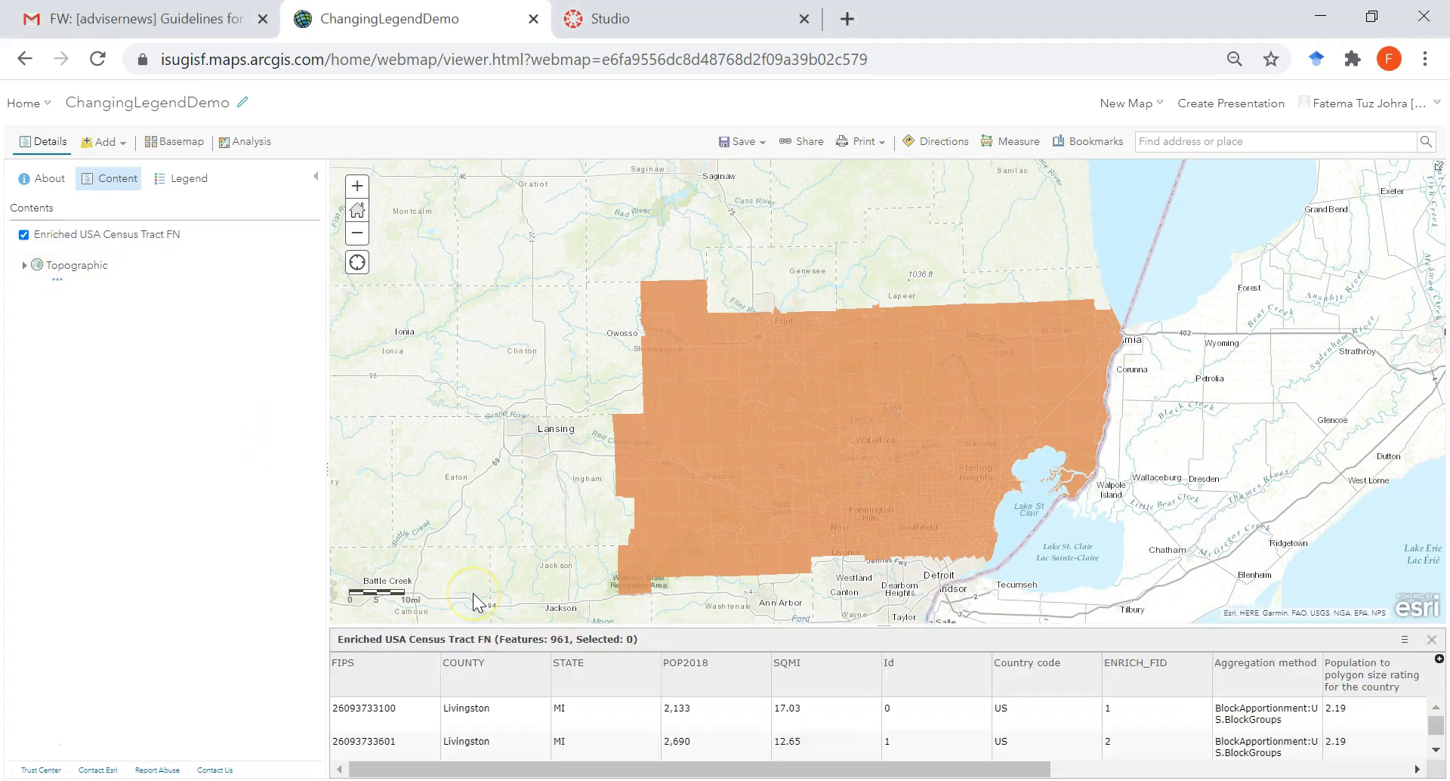
drag(876, 627, 869, 324)
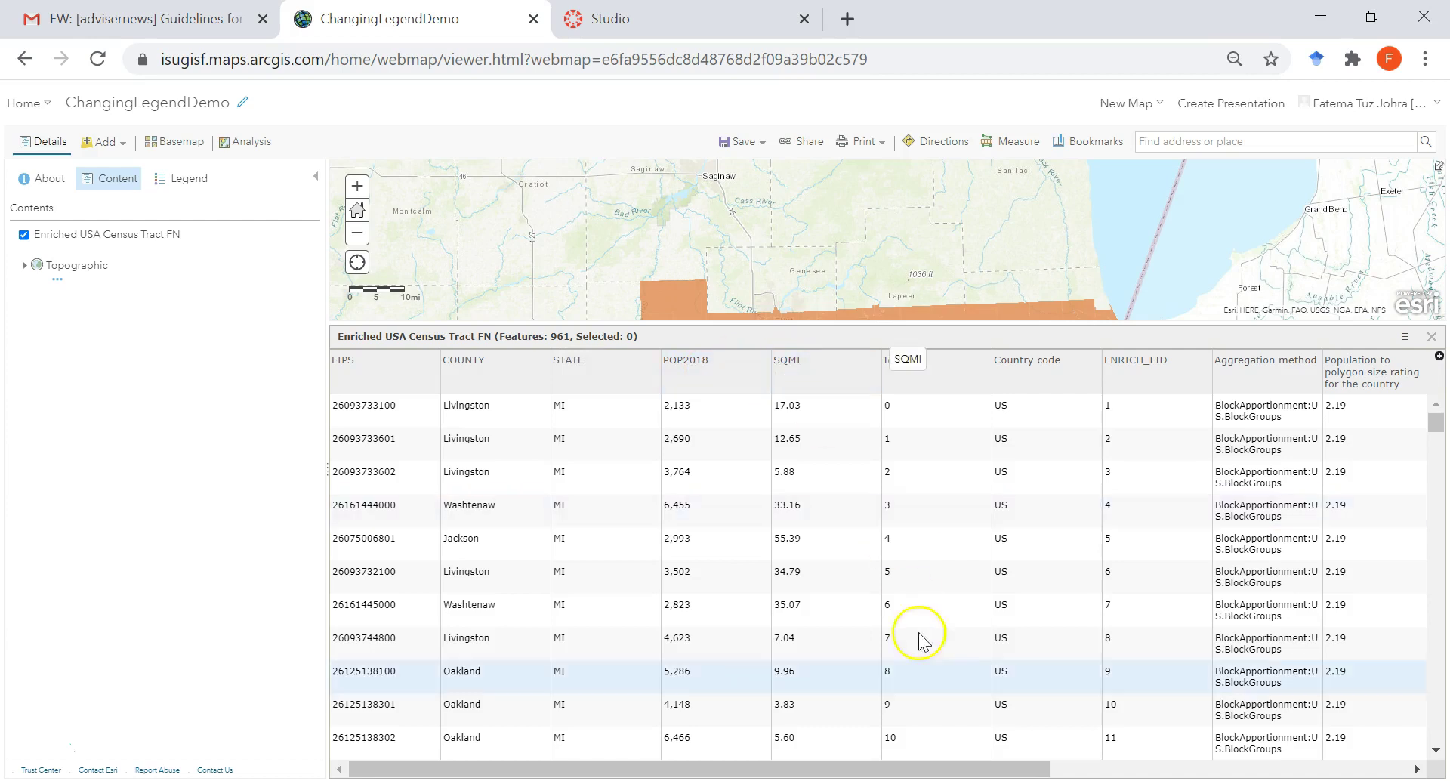
drag(1016, 769, 1403, 769)
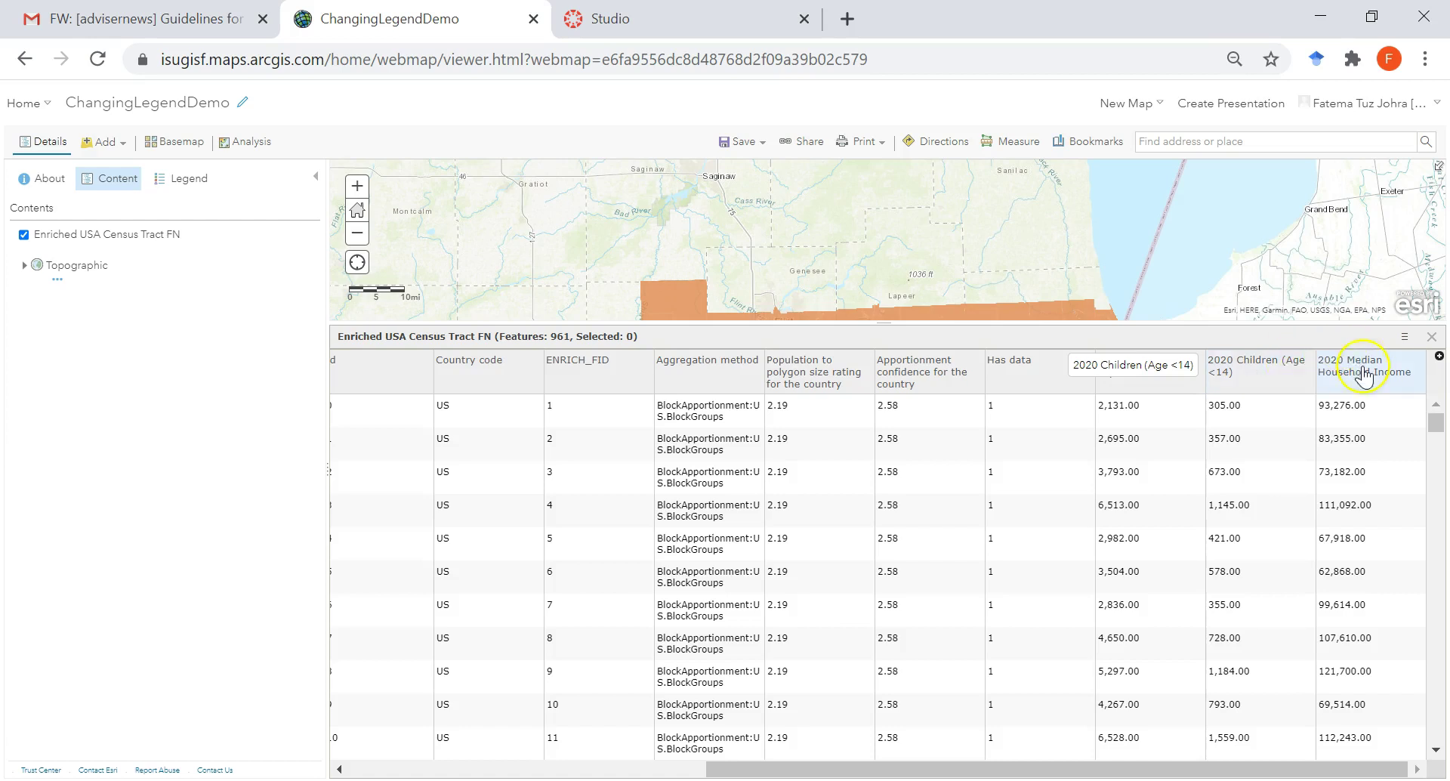
click(1431, 337)
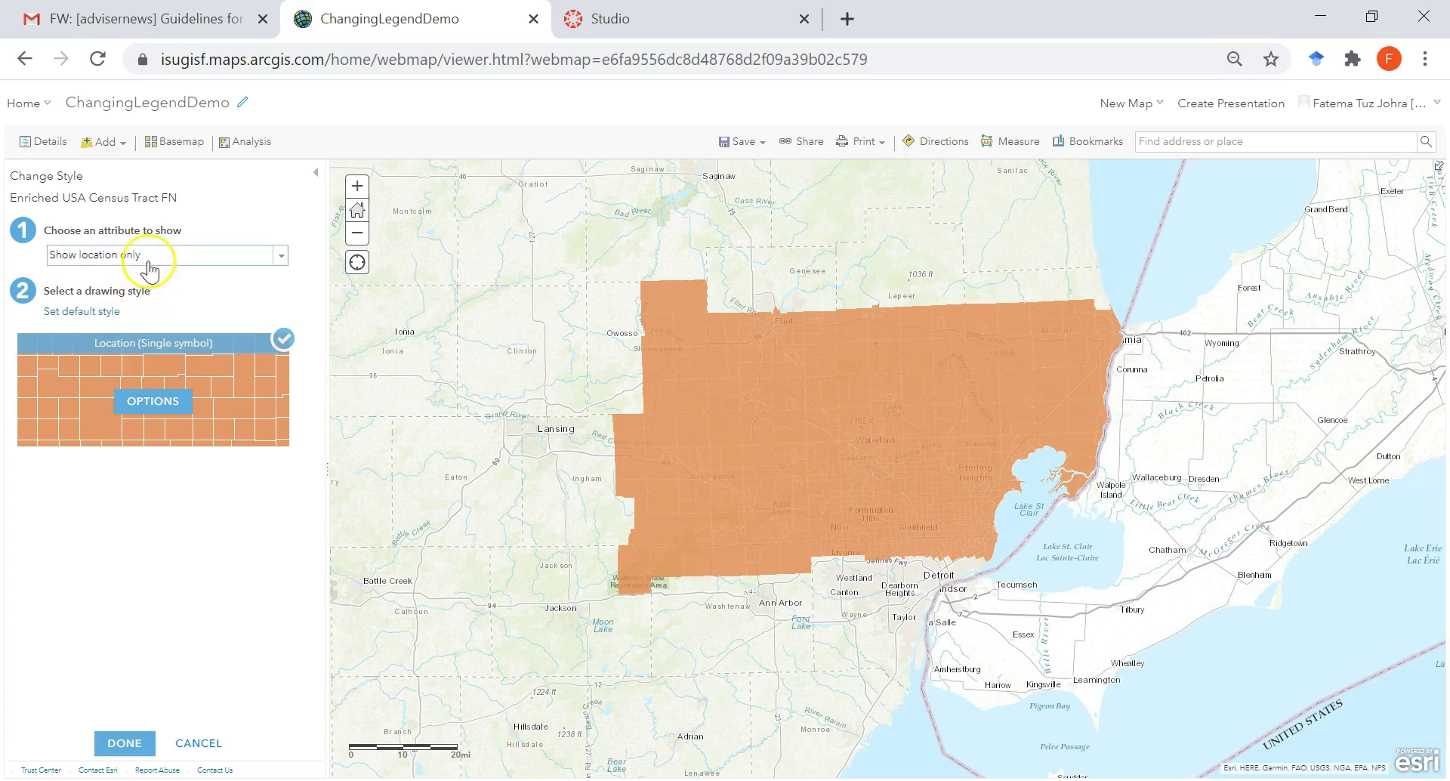
Step: Style the census tract layer by 2020 Total Population with the Location (Single symbol) drawing style and open that style's options
click(280, 257)
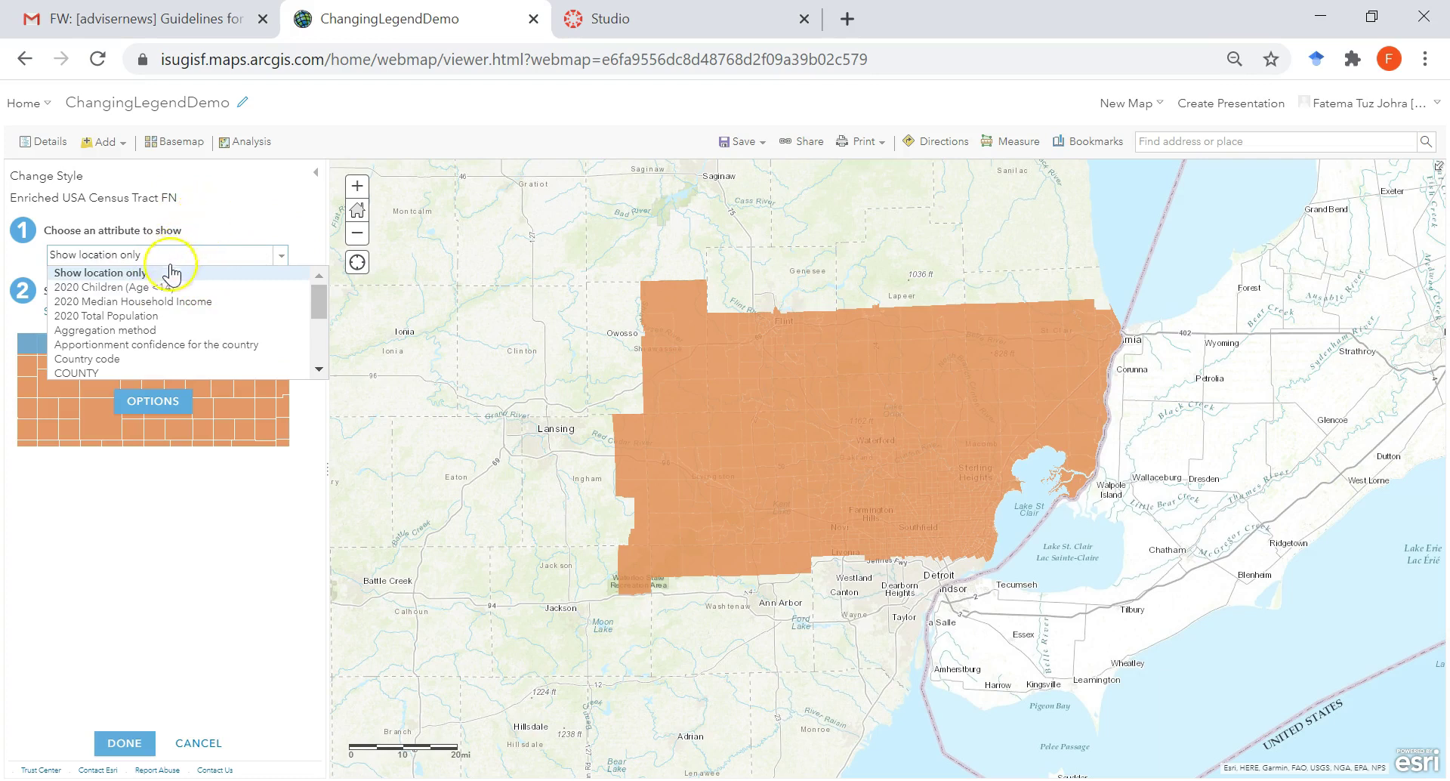
click(143, 316)
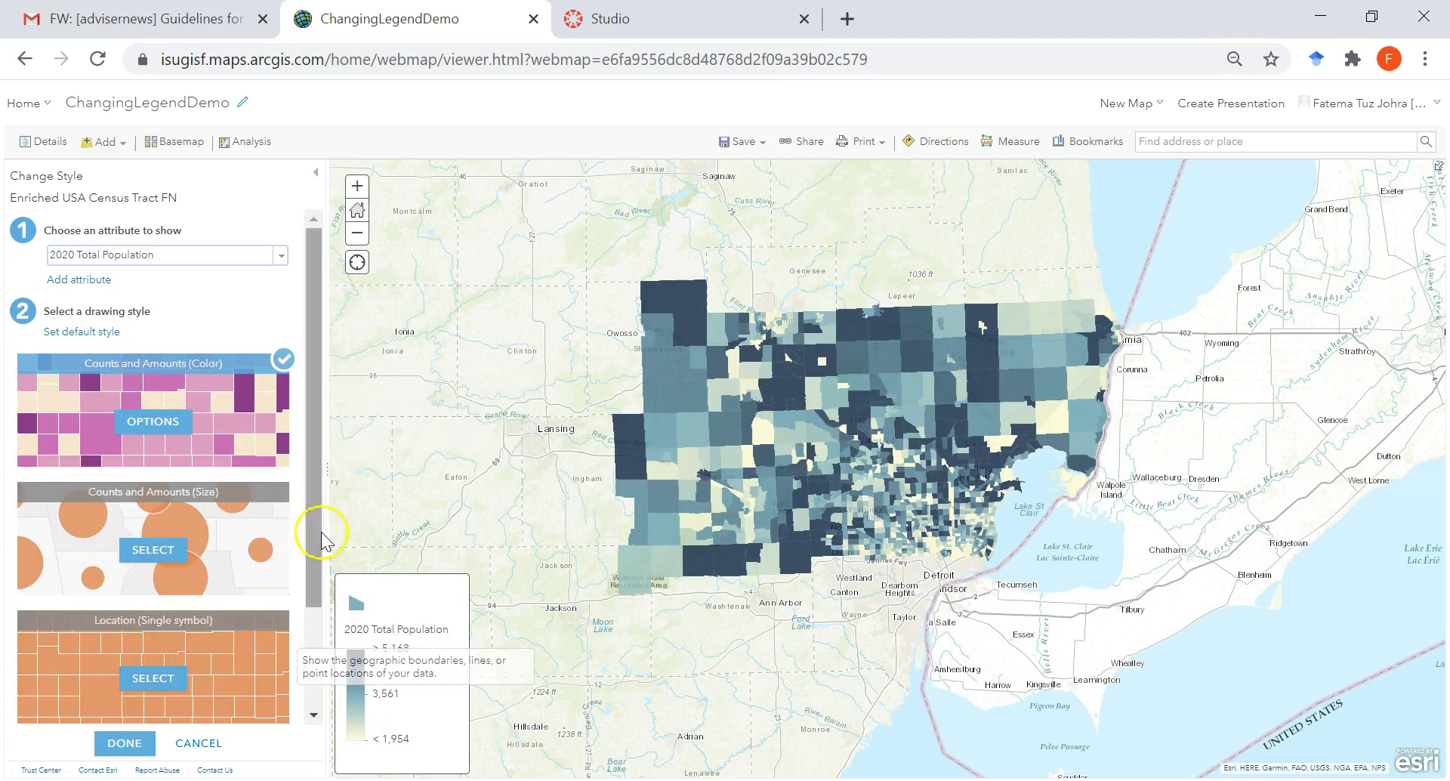
drag(315, 541, 311, 641)
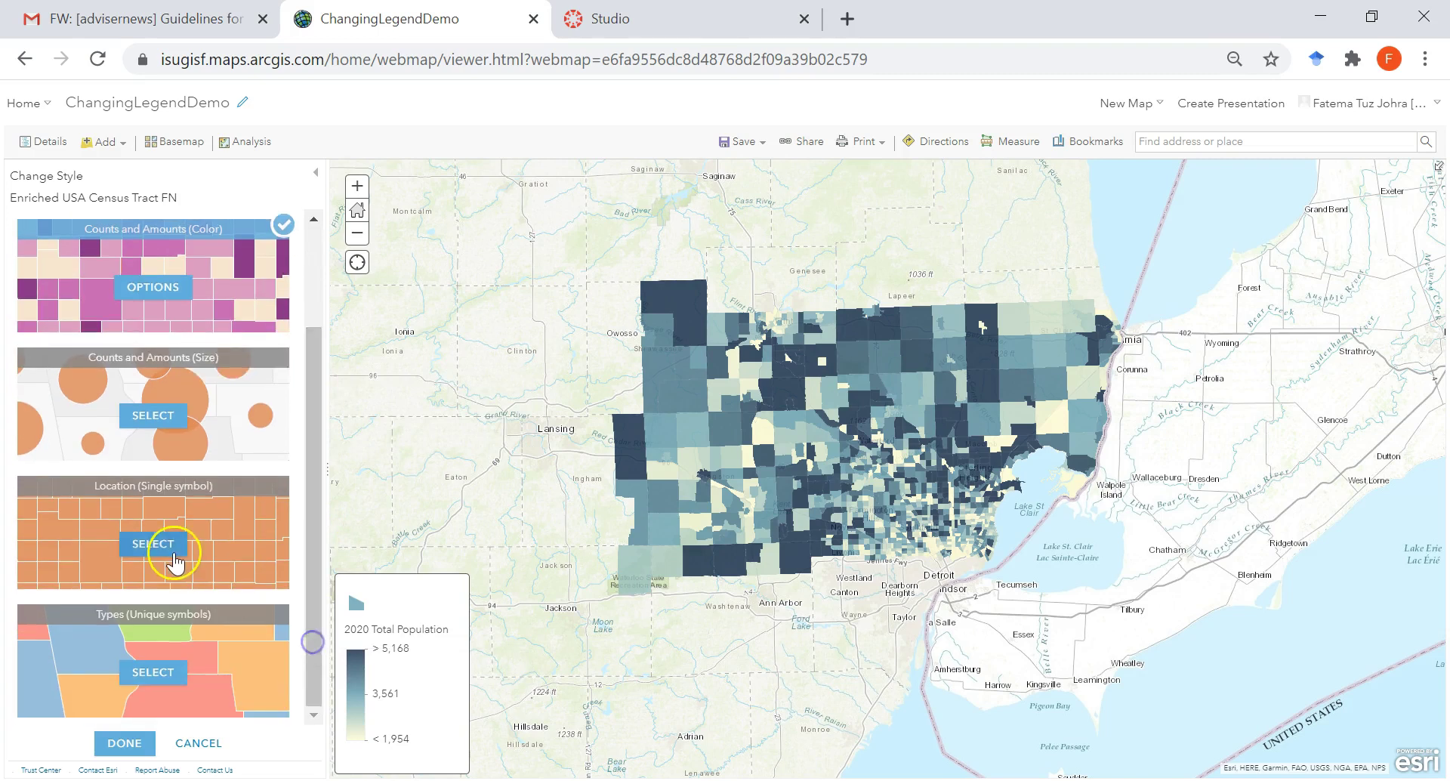
click(227, 560)
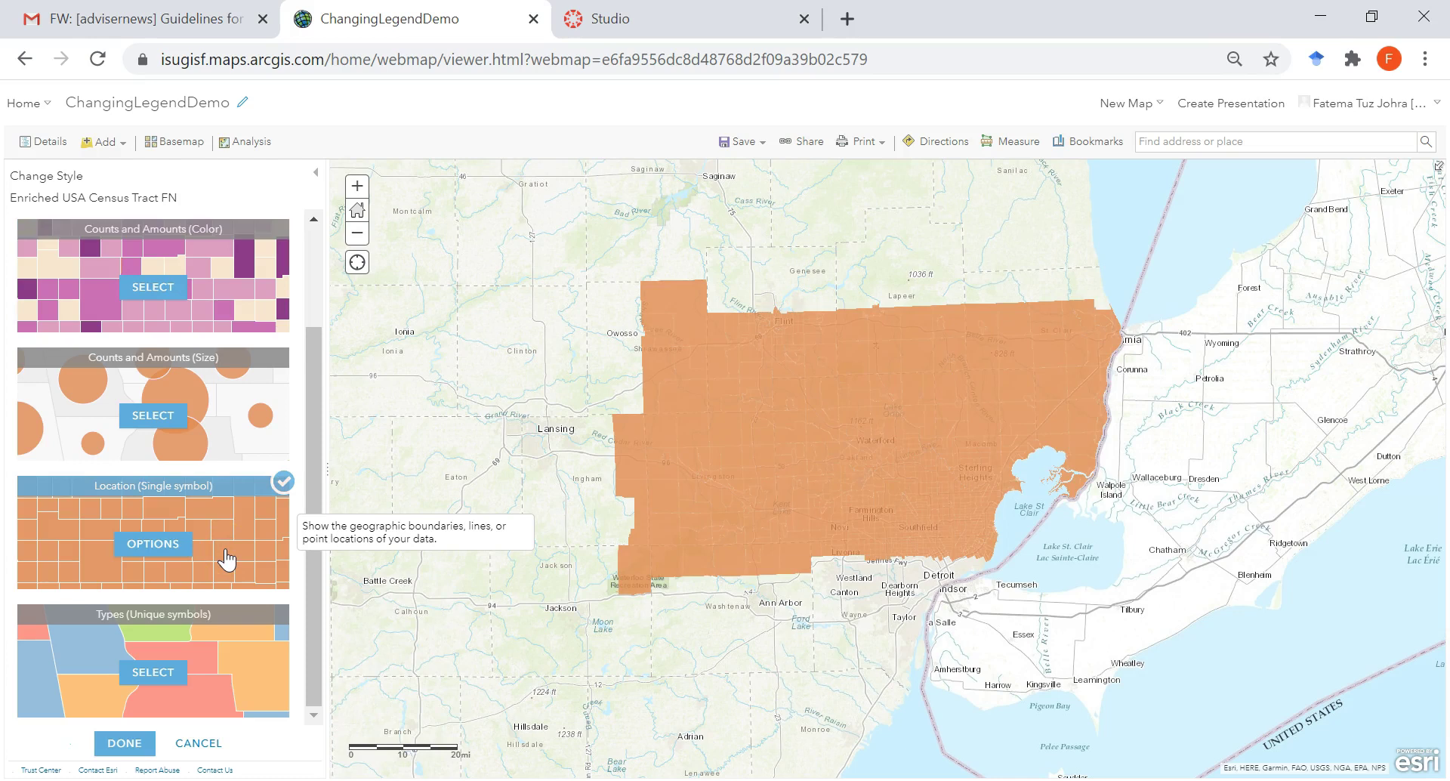
click(148, 544)
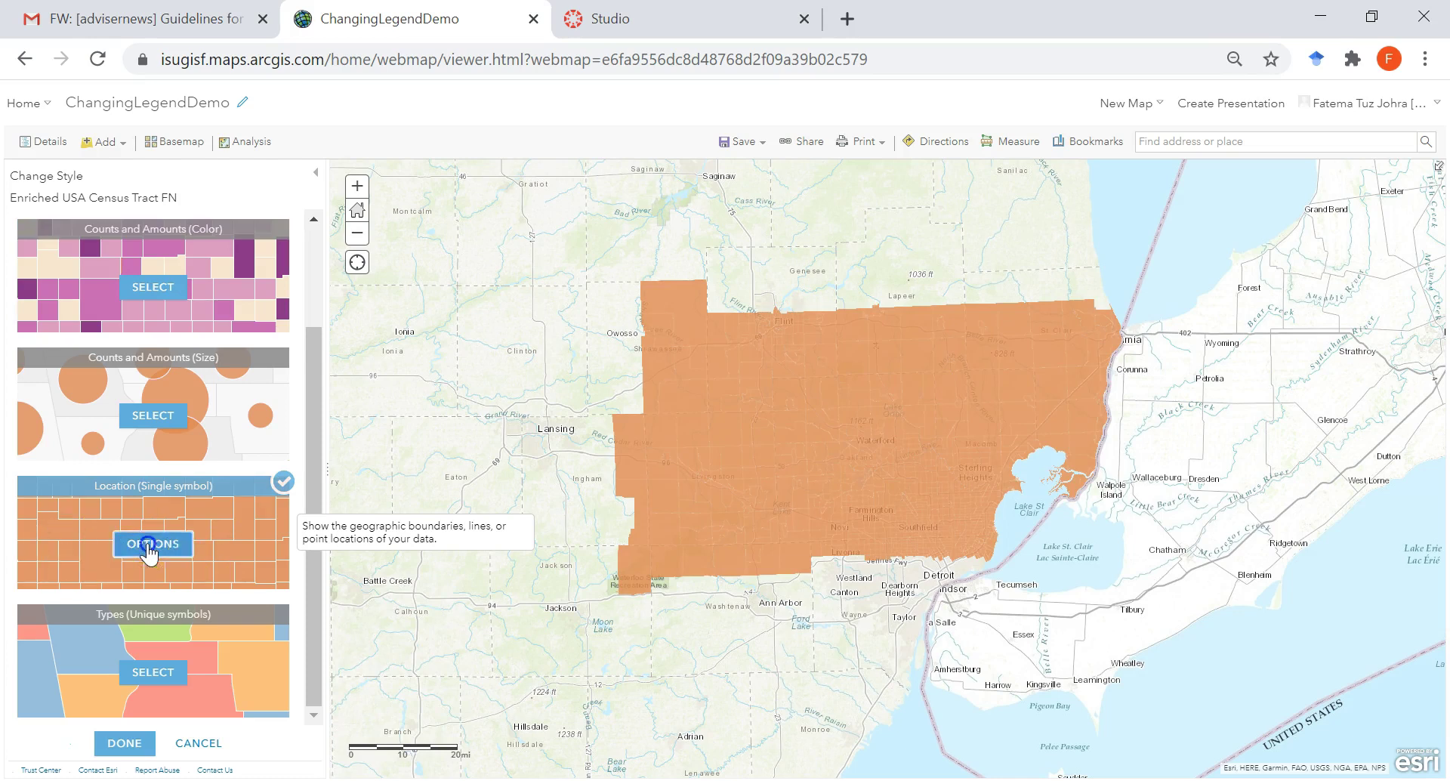
click(851, 521)
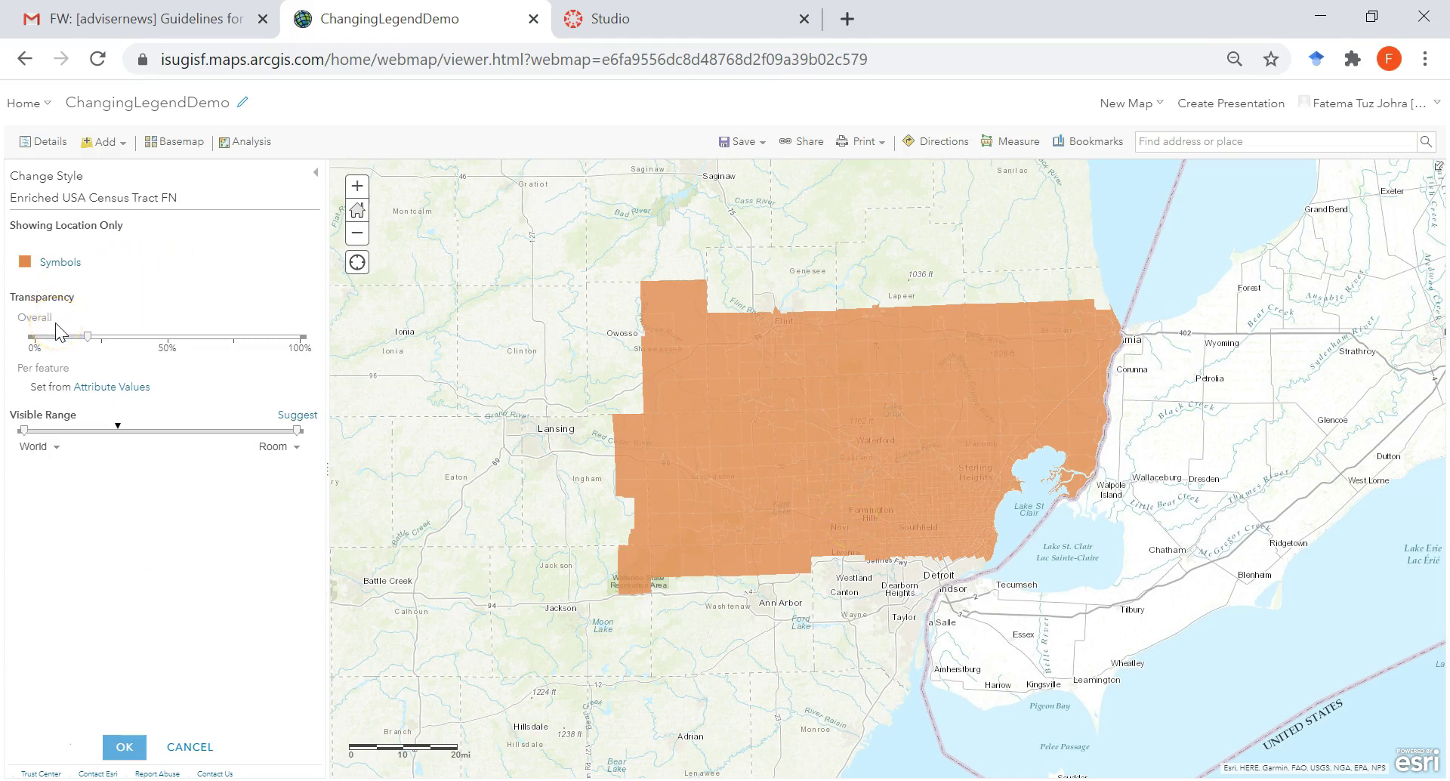
Step: Base the per-feature transparency of the census tracts on the 2020 Median Household Income field
click(116, 387)
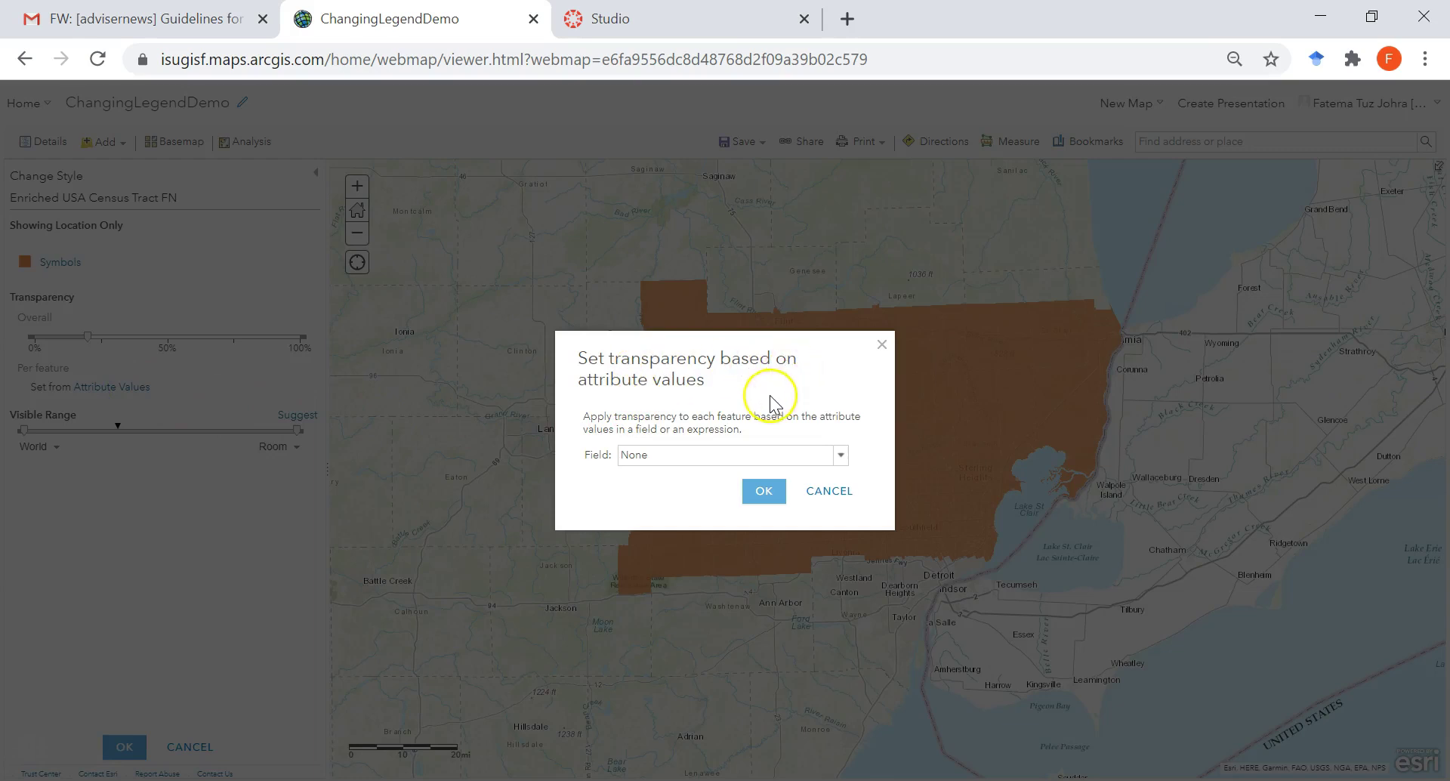
click(841, 455)
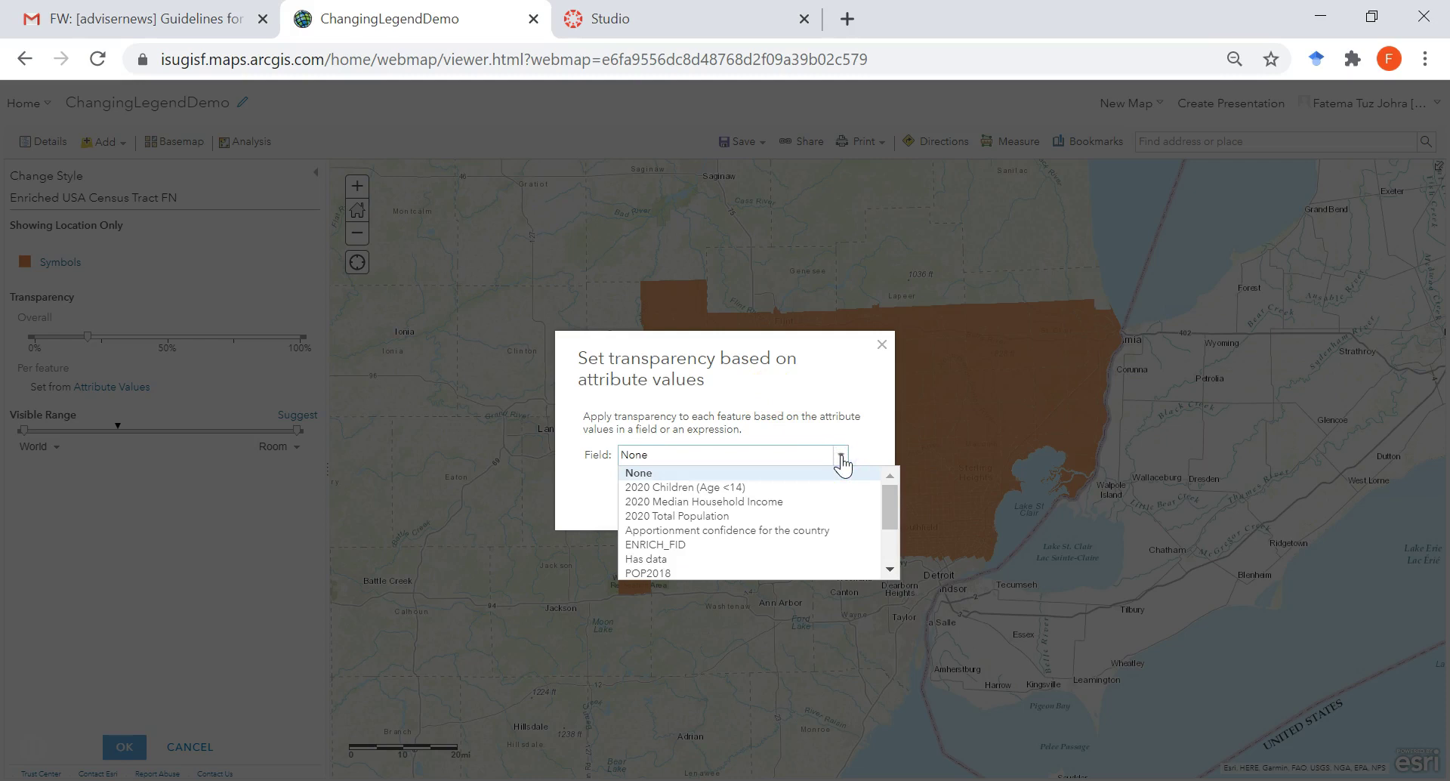
click(892, 501)
drag(892, 502, 892, 535)
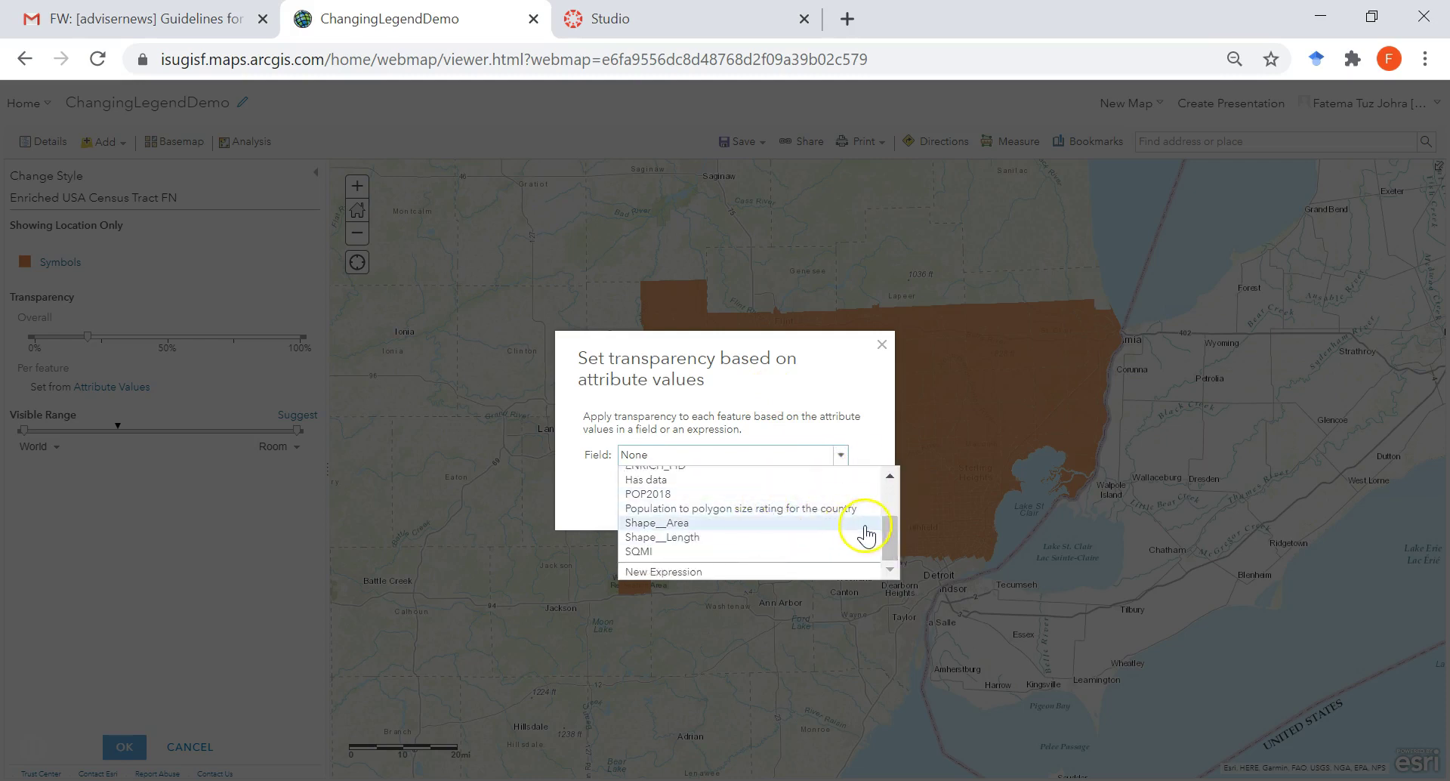
drag(890, 532, 890, 498)
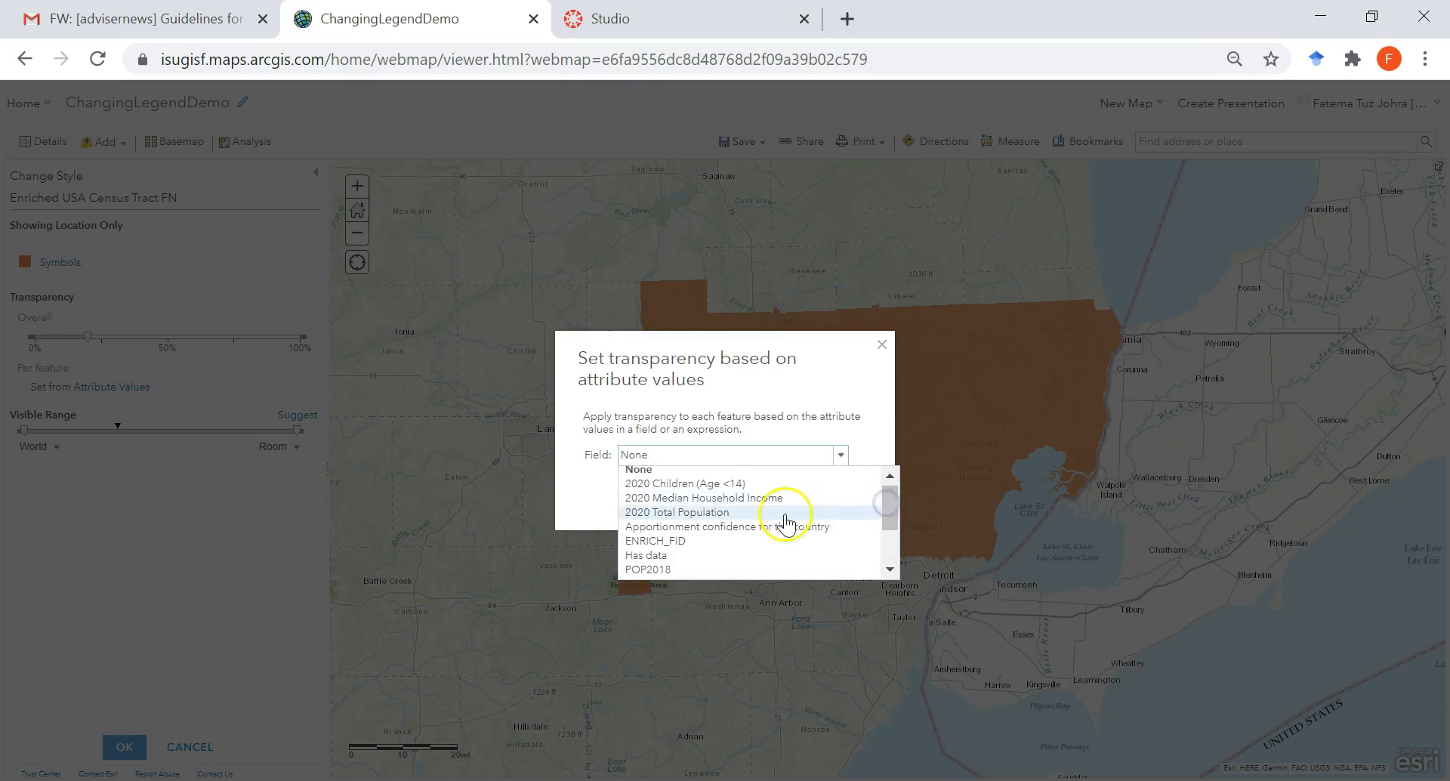
click(772, 499)
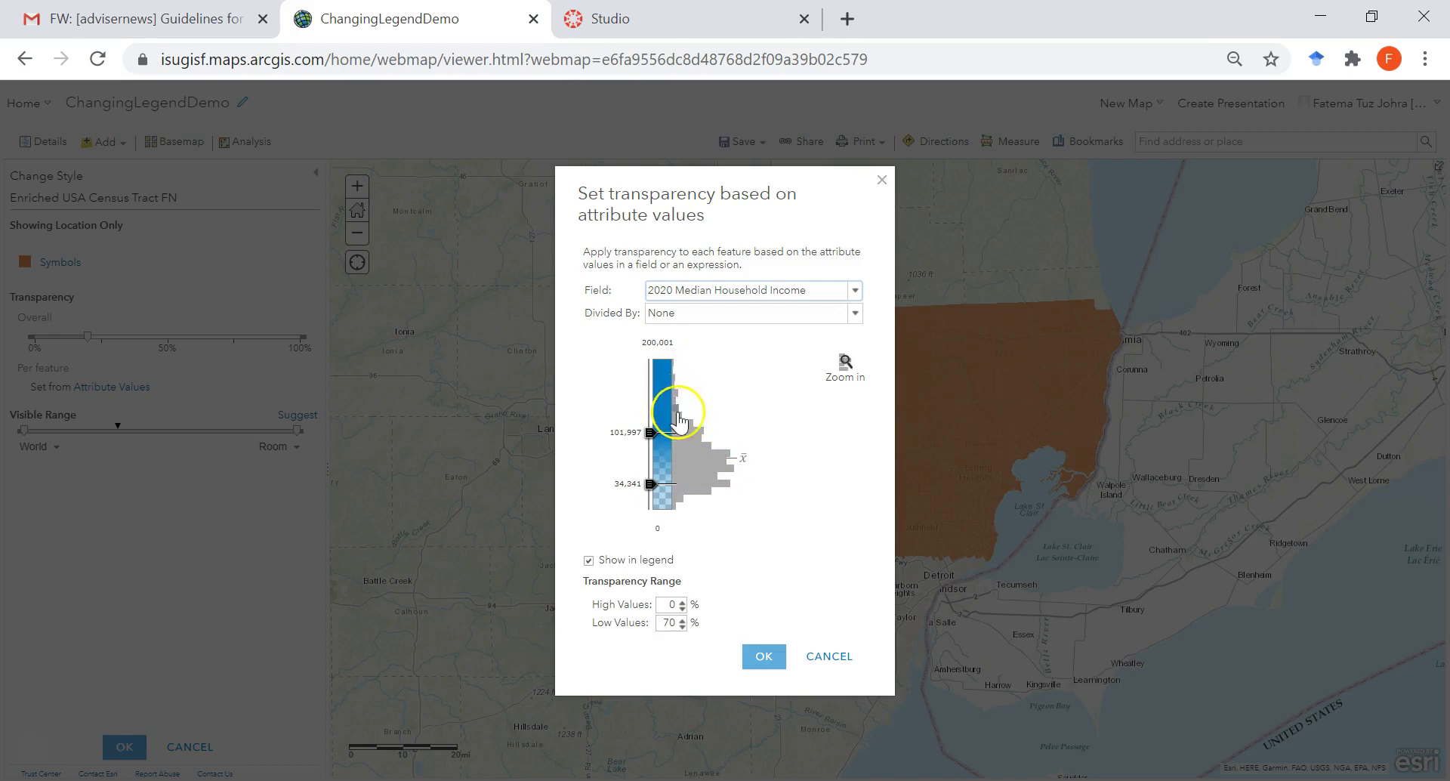
Step: Set the transparency for low values to 100% and apply the finished style to the census tract layer
mouse_move(693, 502)
click(665, 621)
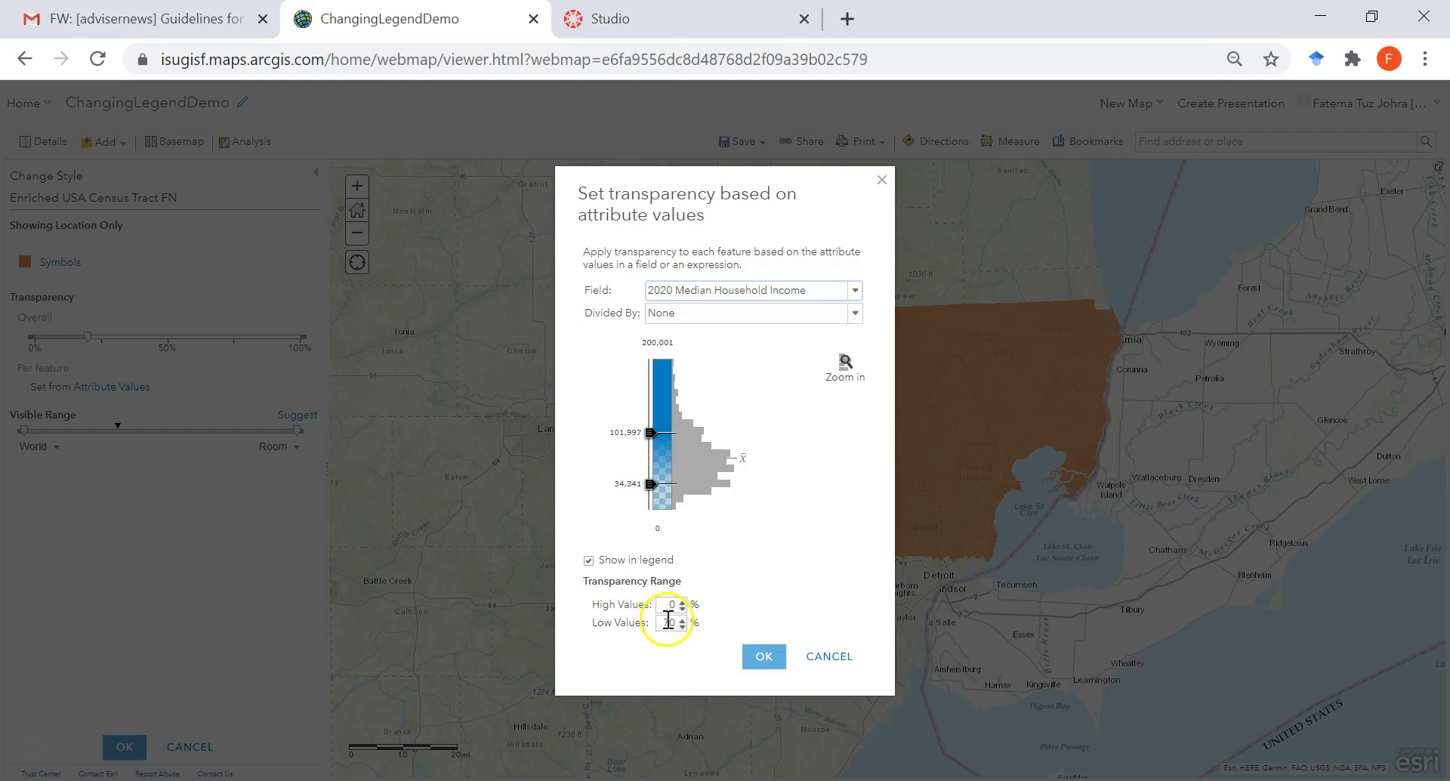
key(BackSpace)
text(10)
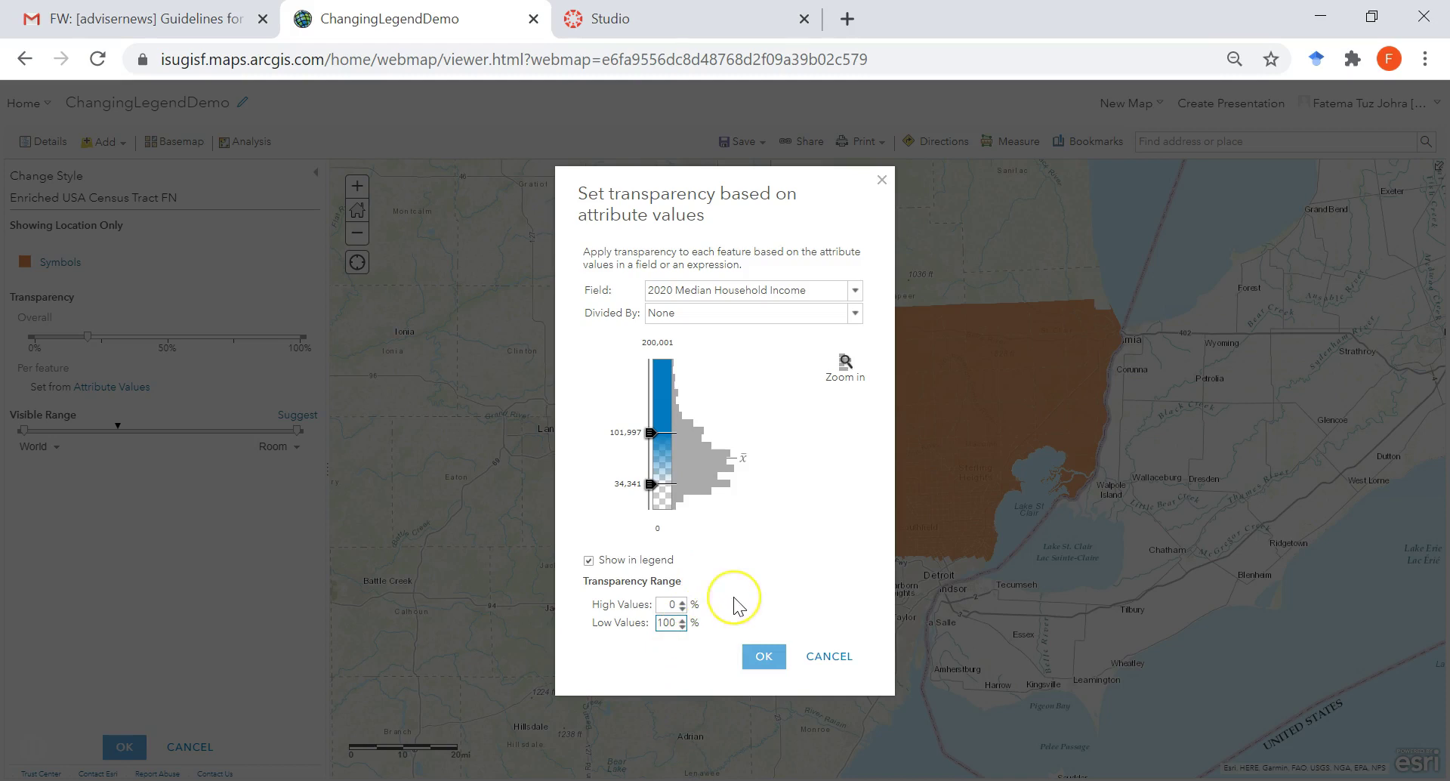
click(755, 657)
click(755, 657)
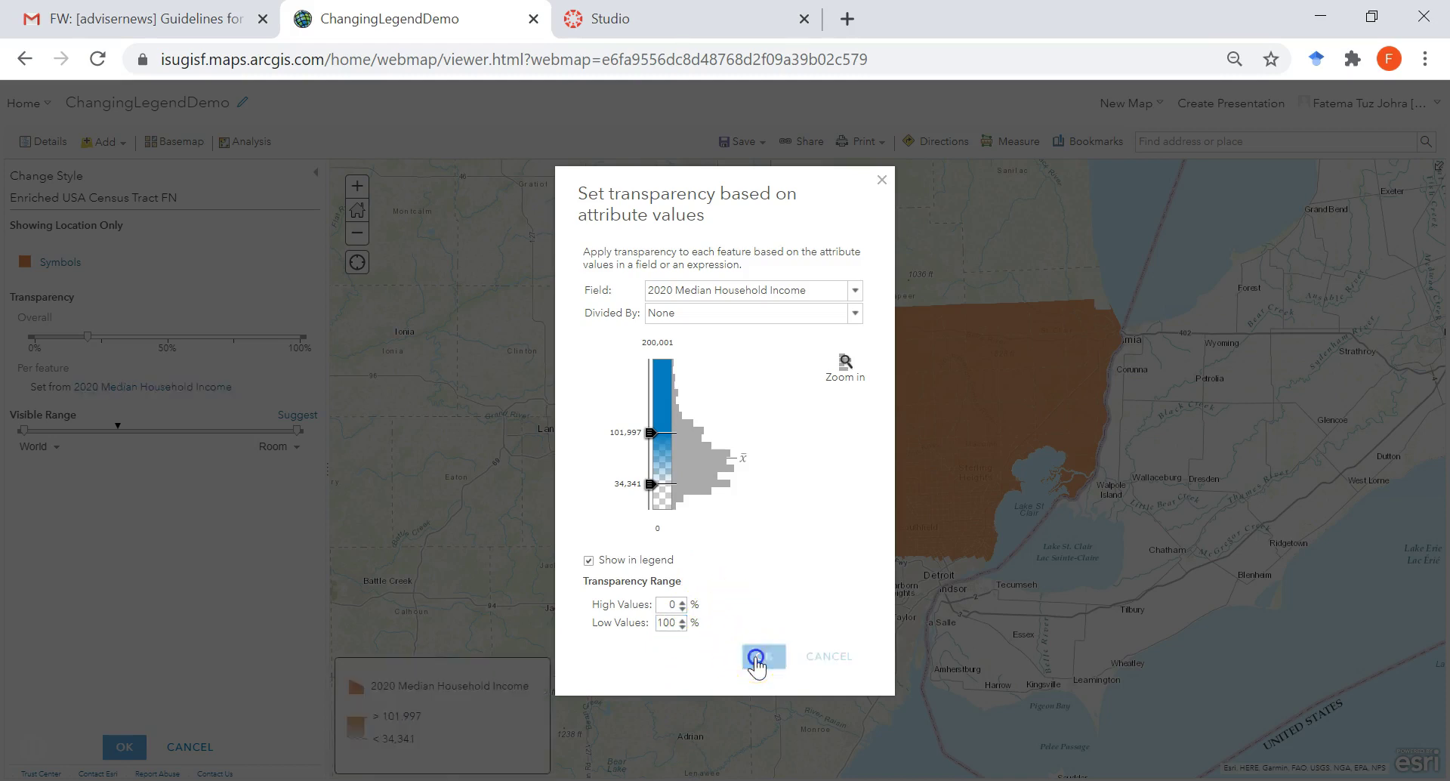
click(124, 748)
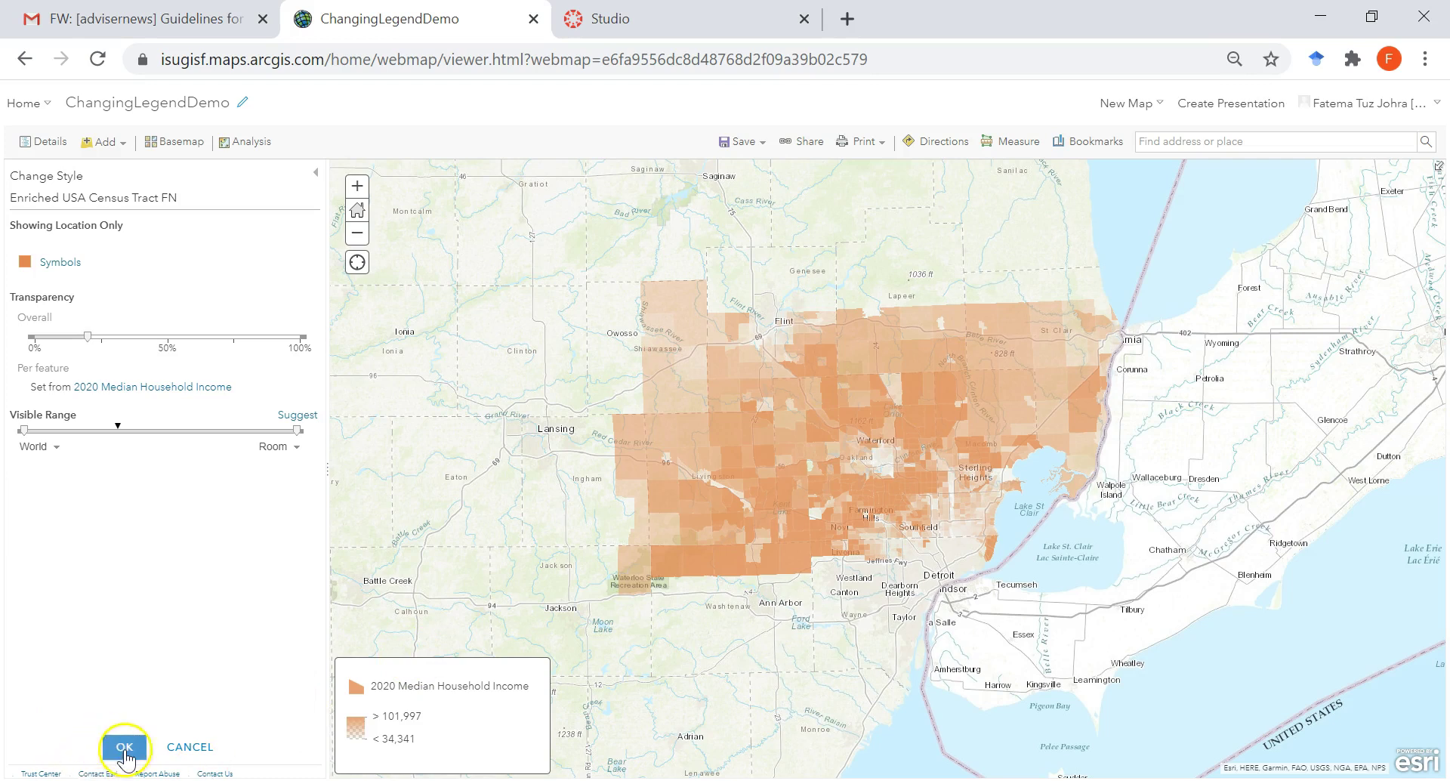
click(114, 740)
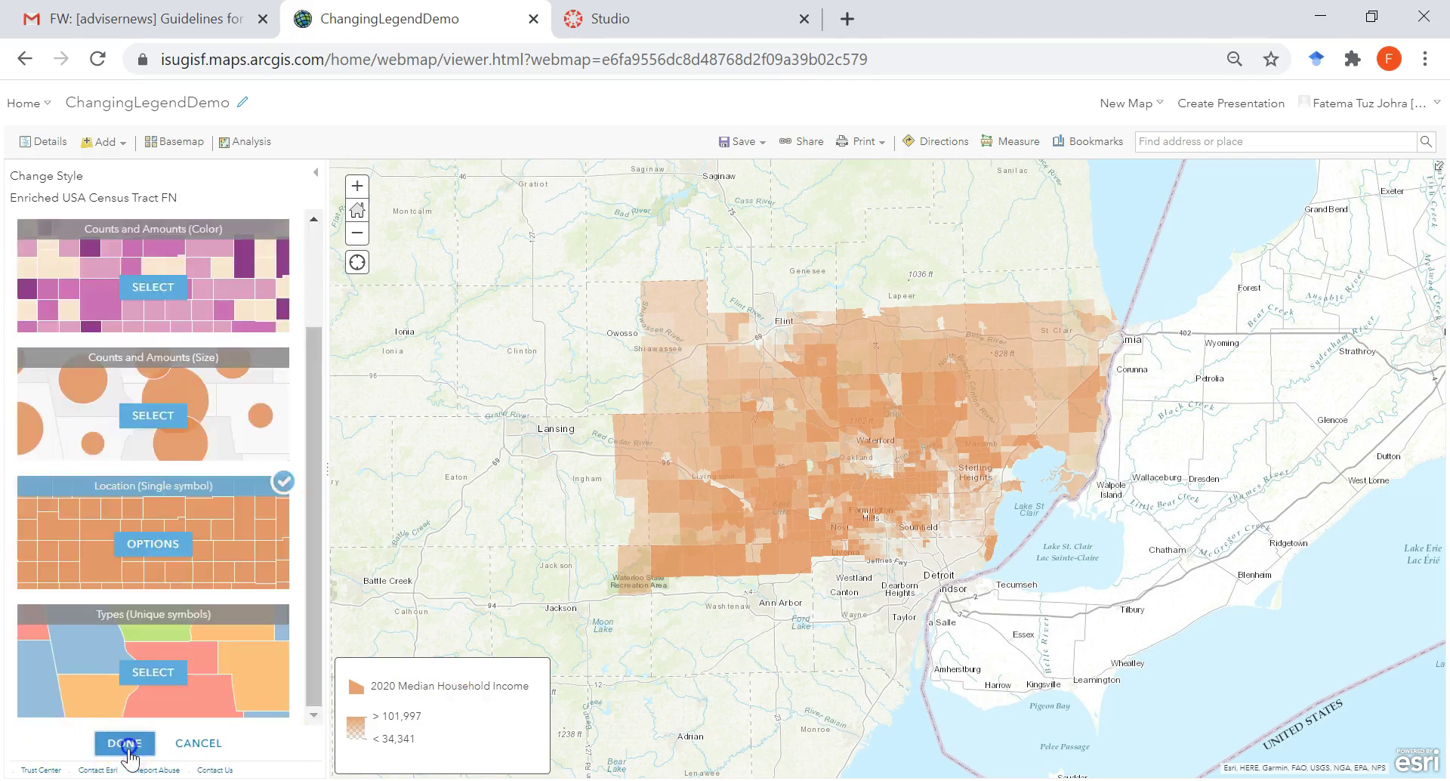
Step: Inspect the income-based transparency on the map around Detroit and Pontiac against the layer's legend
scroll(815, 392, up, 1)
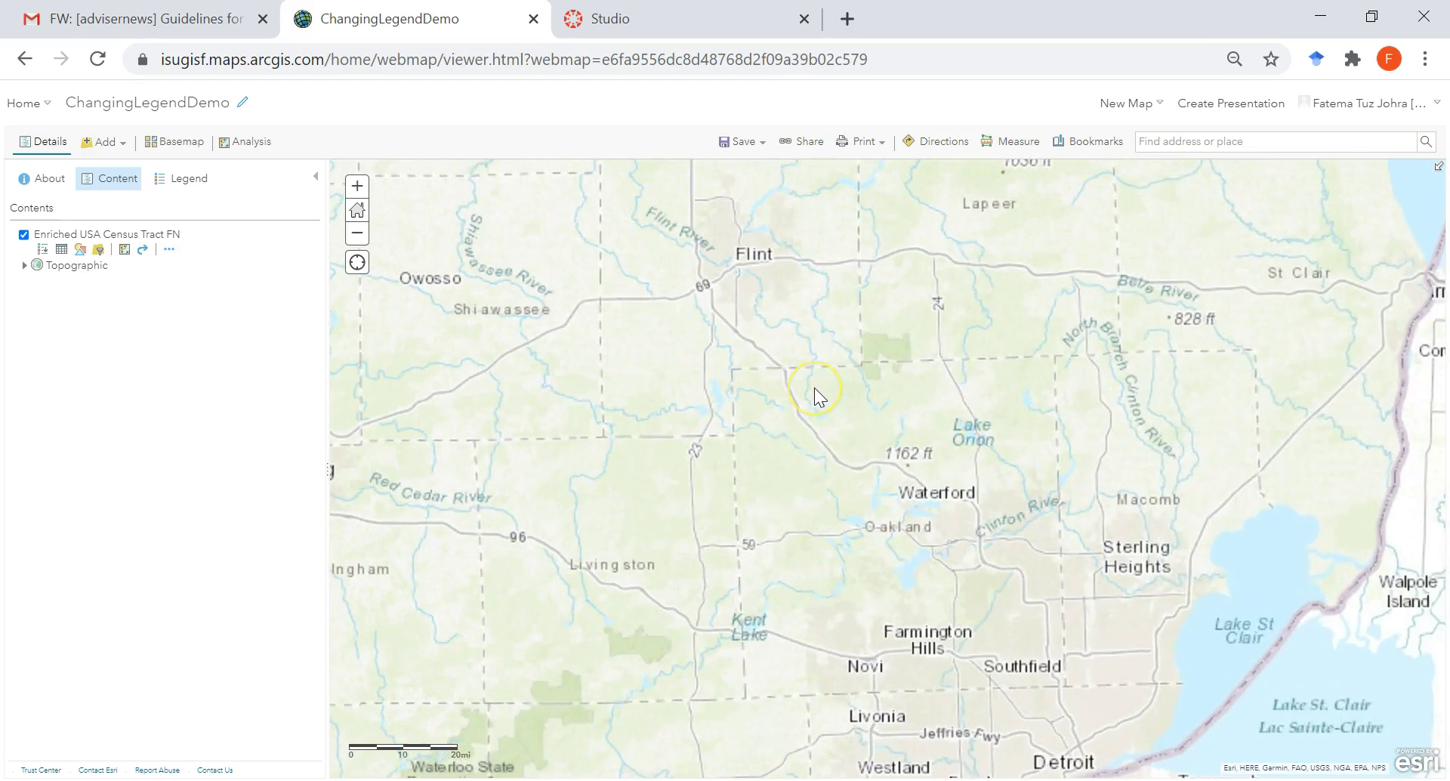
scroll(815, 391, down, 1)
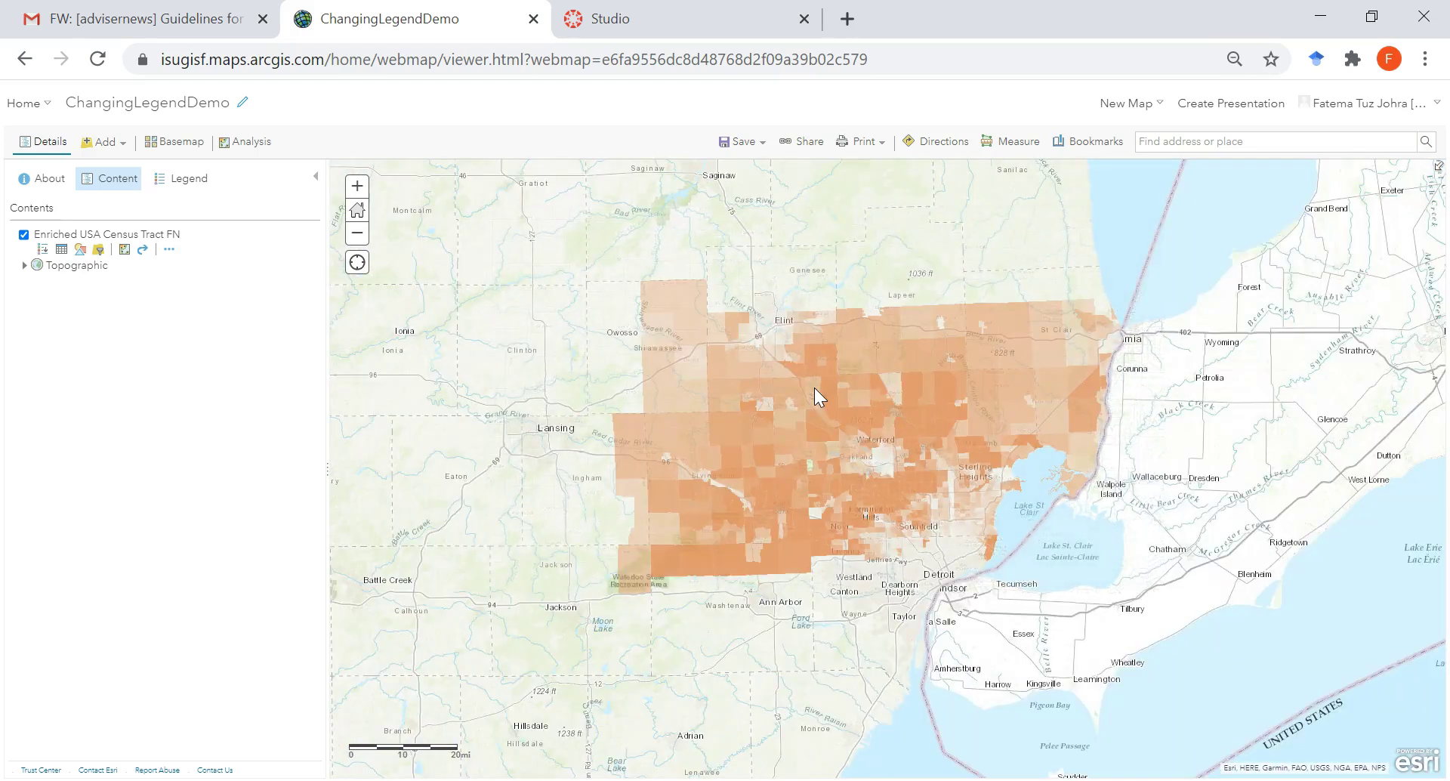
scroll(814, 387, up, 2)
scroll(817, 388, down, 1)
click(178, 182)
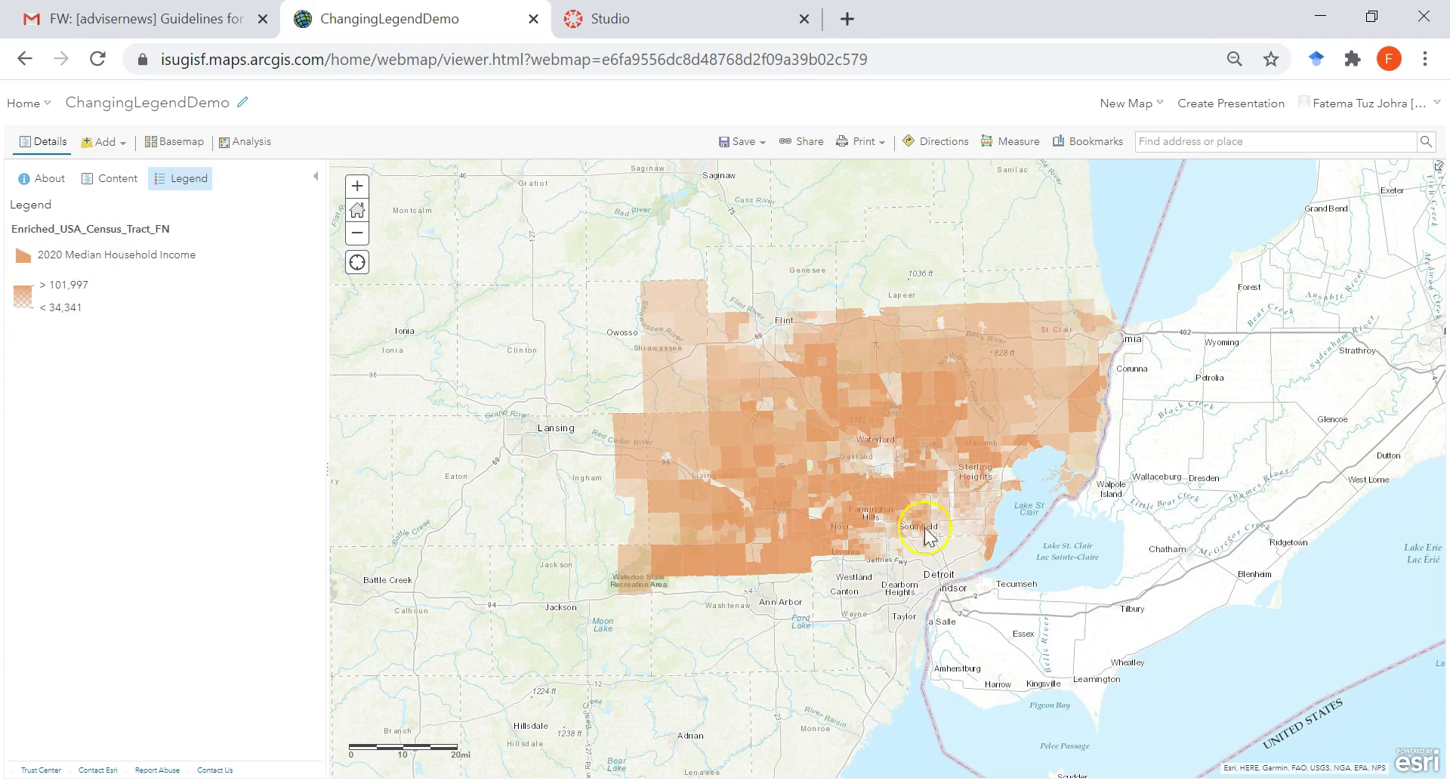
scroll(936, 527, up, 1)
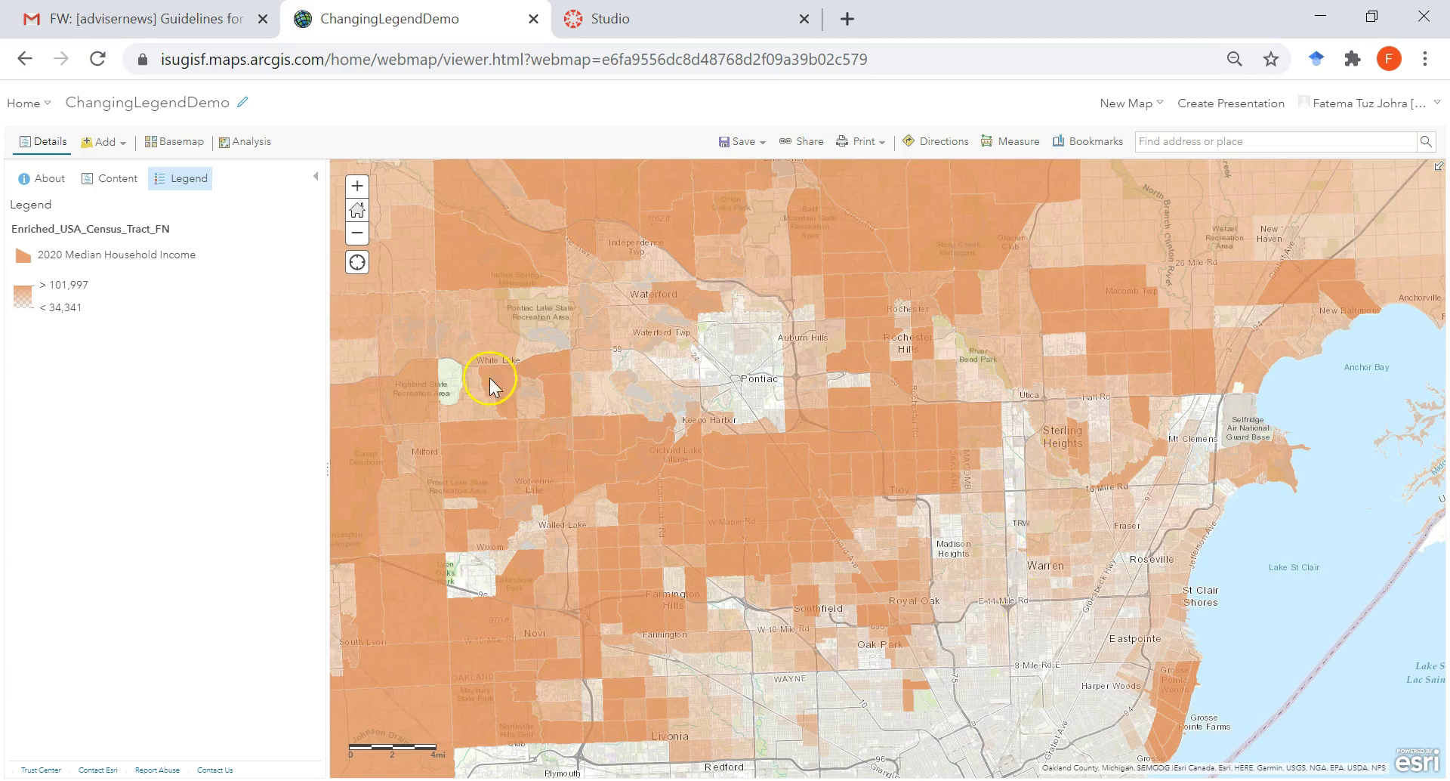
Step: Restyle the Enriched USA Census Tract FN layer to show the 2020 Total Population attribute
click(107, 183)
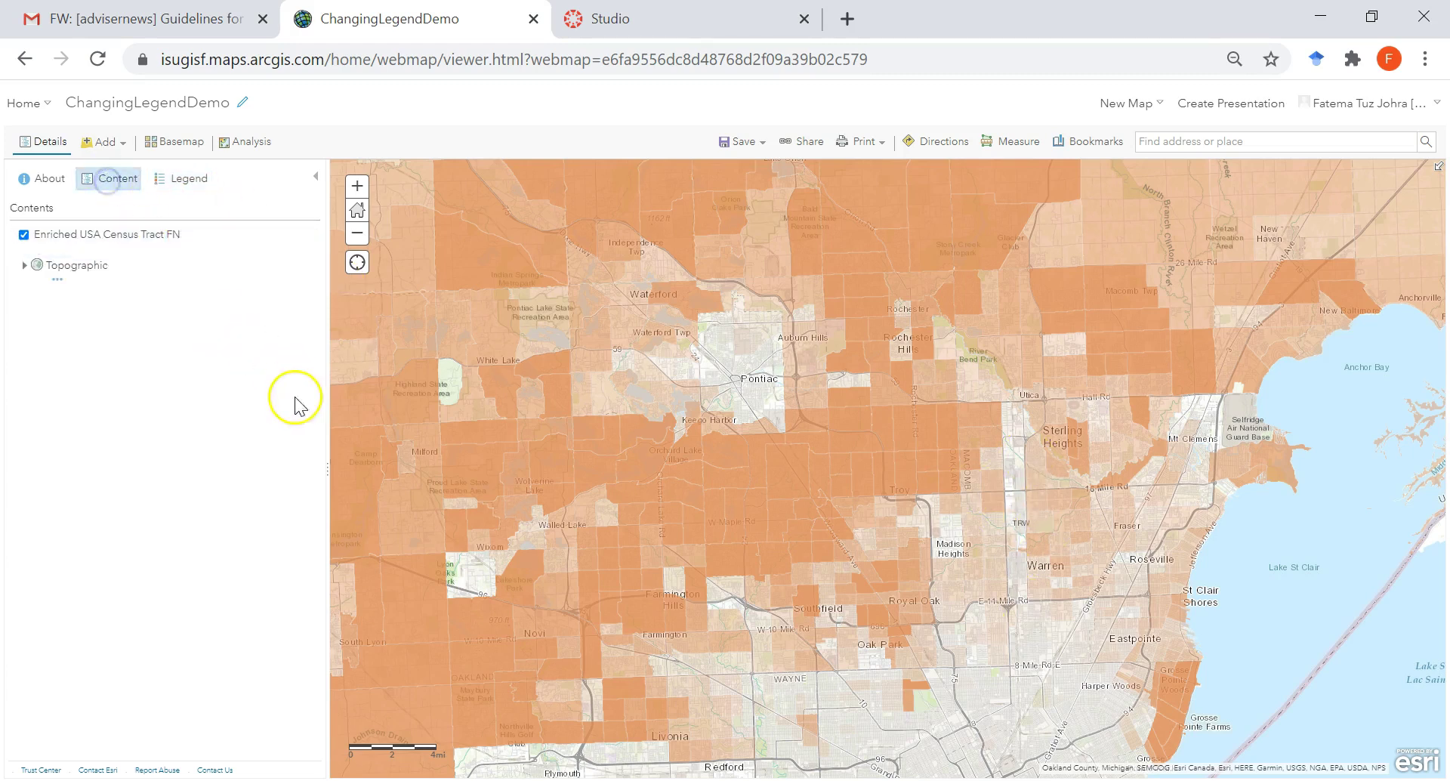
click(81, 252)
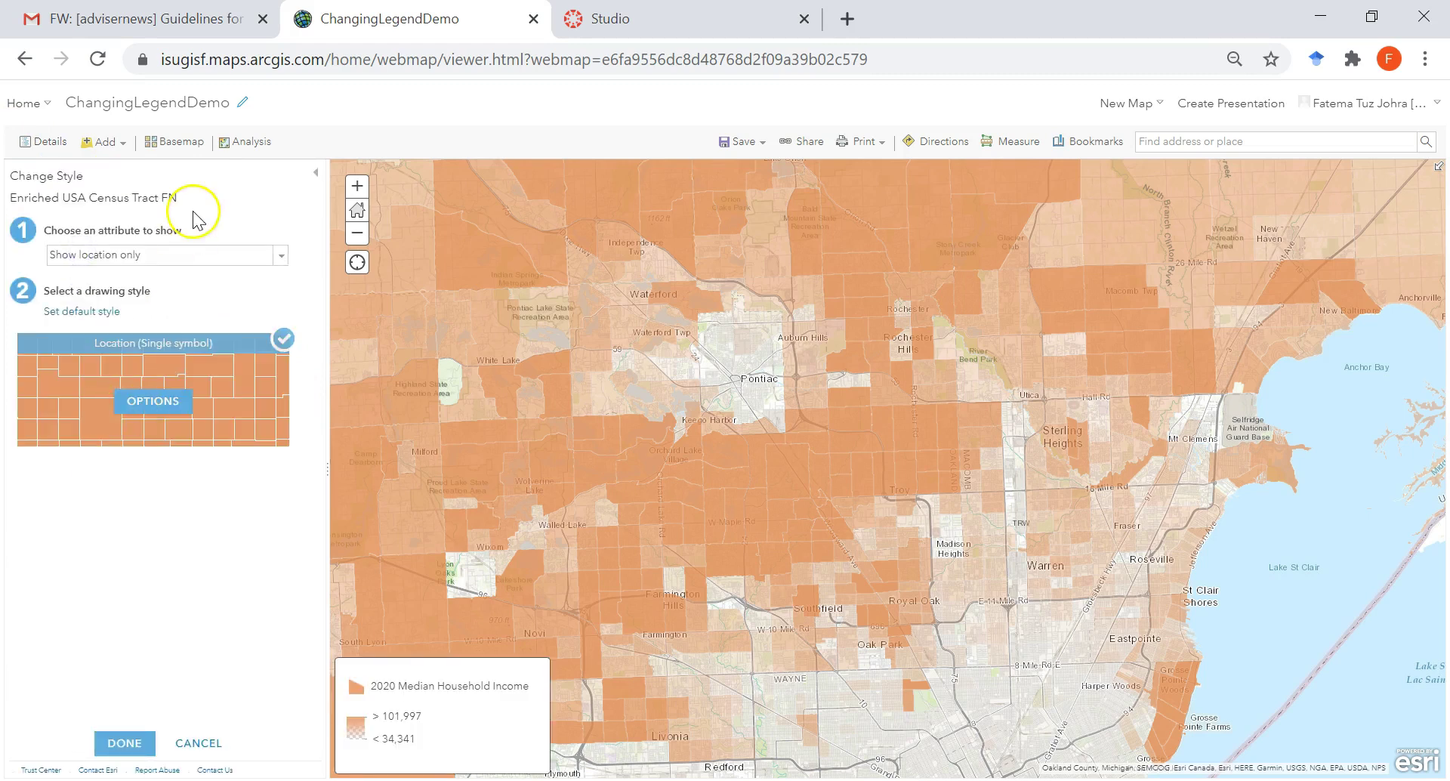
click(281, 256)
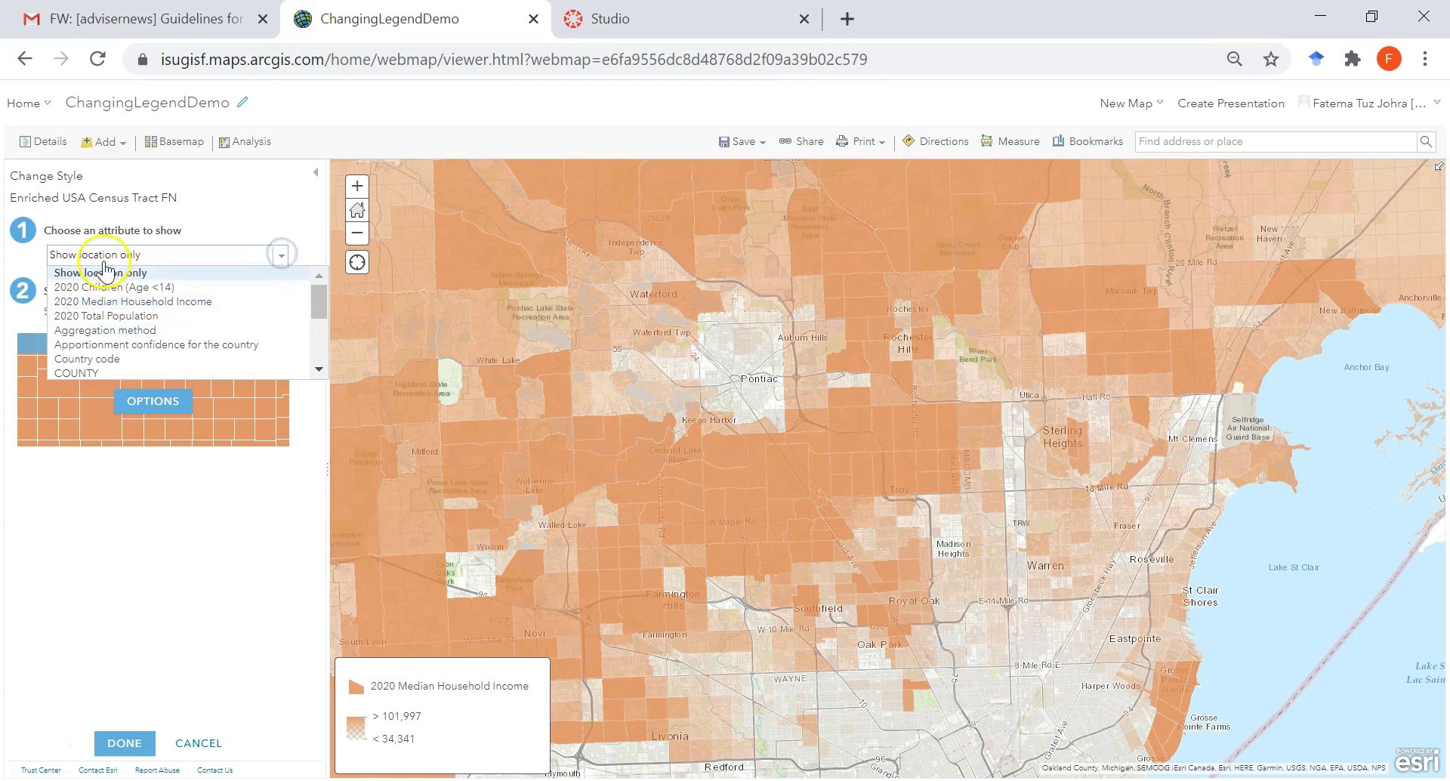
click(112, 317)
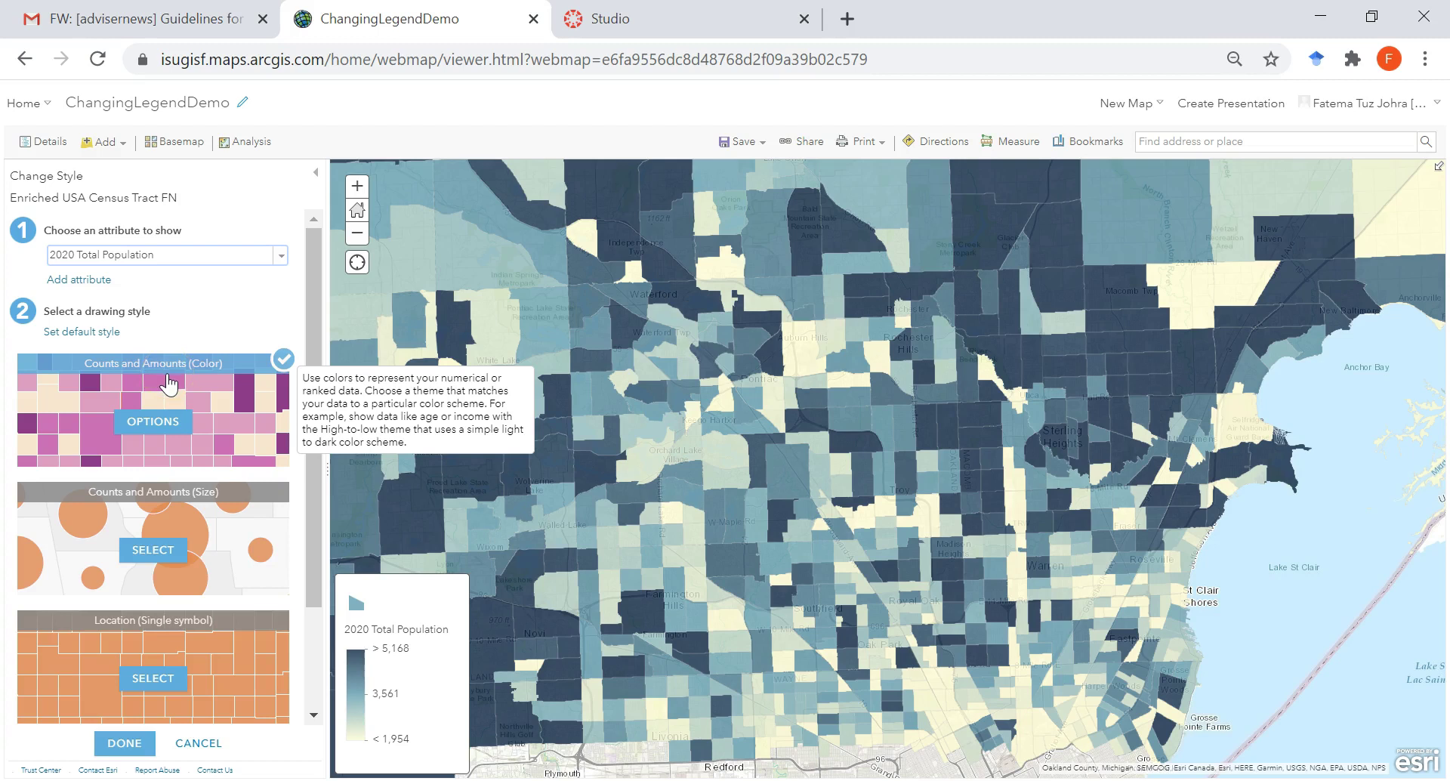
Step: In the Counts and Amounts (Color) options, divide the 2020 Total Population by SQMI to map population density
click(164, 423)
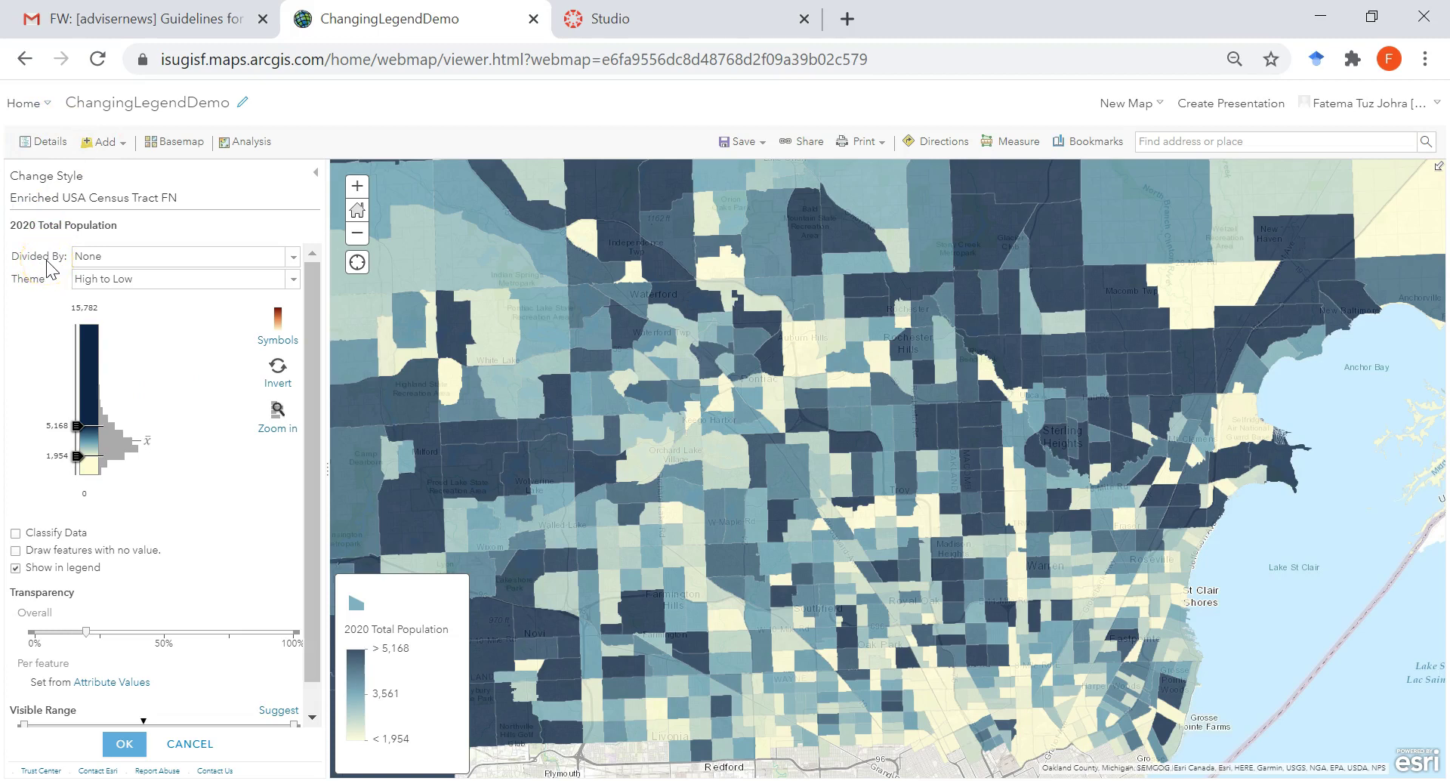
click(294, 259)
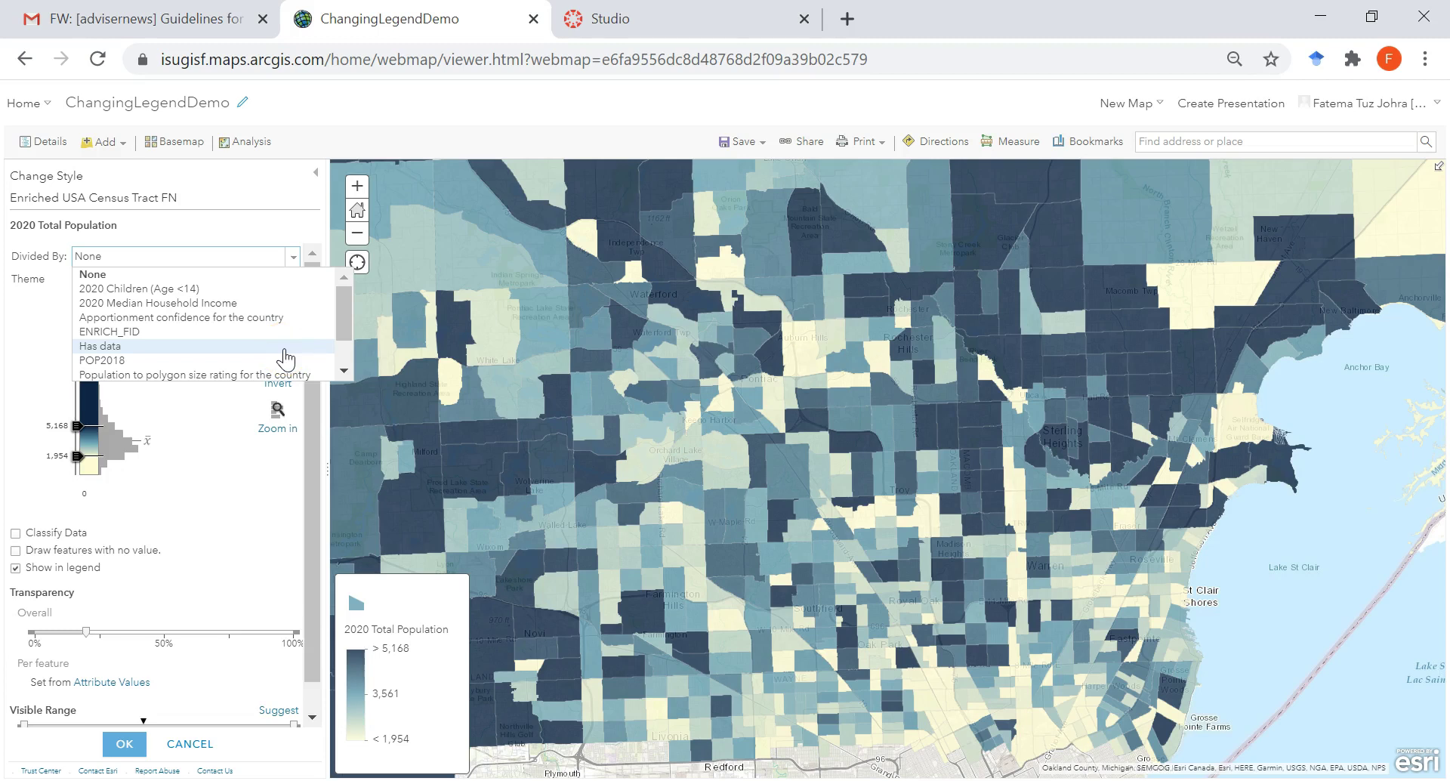
drag(349, 319, 348, 342)
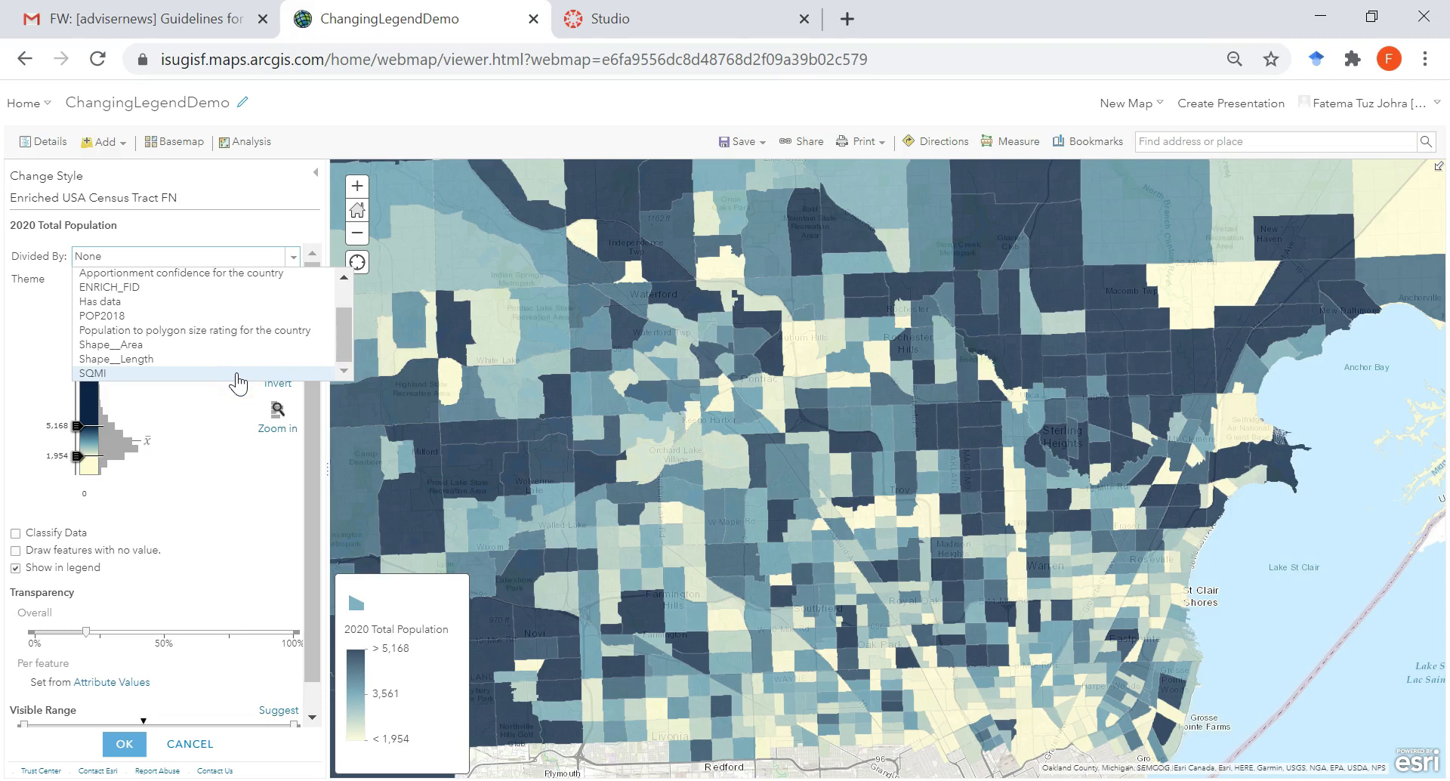
click(104, 375)
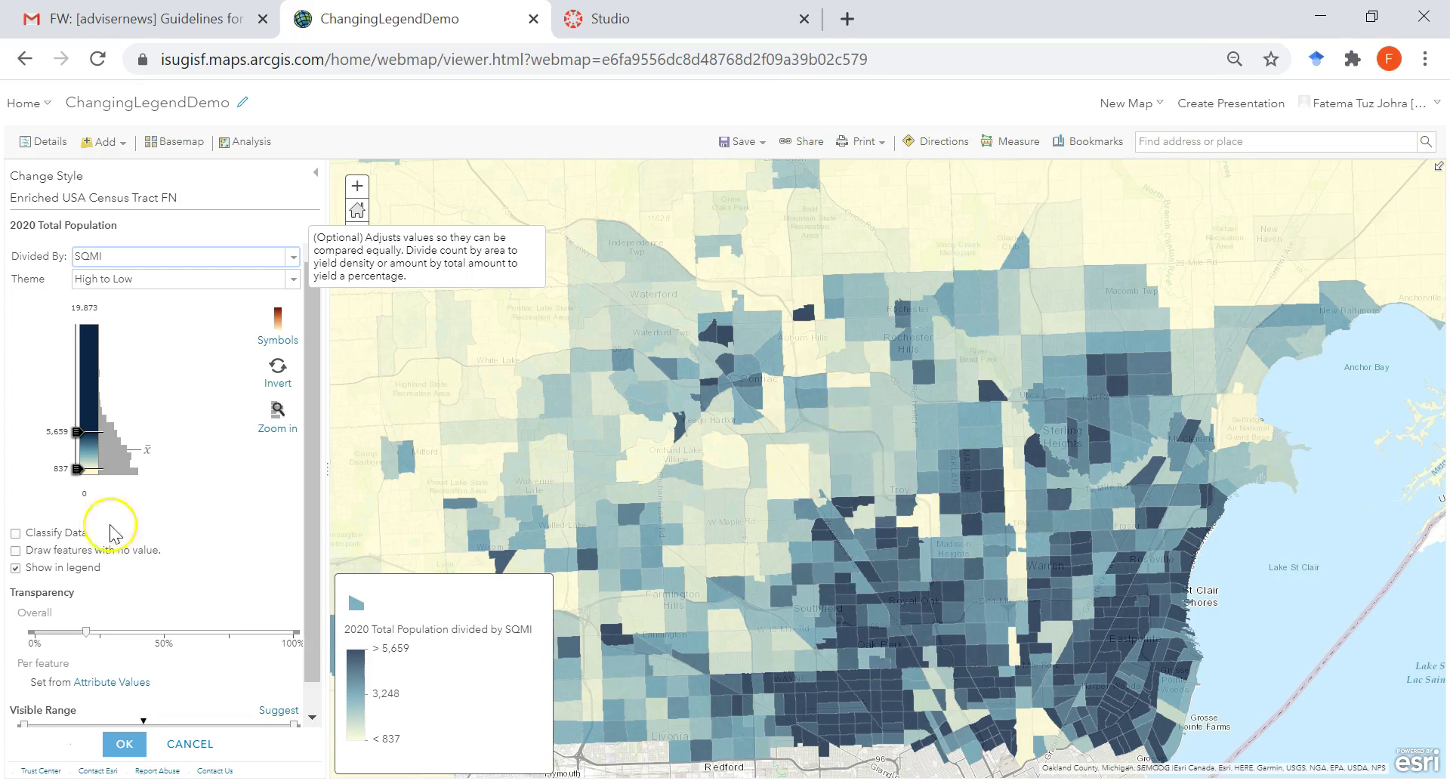
mouse_move(113, 454)
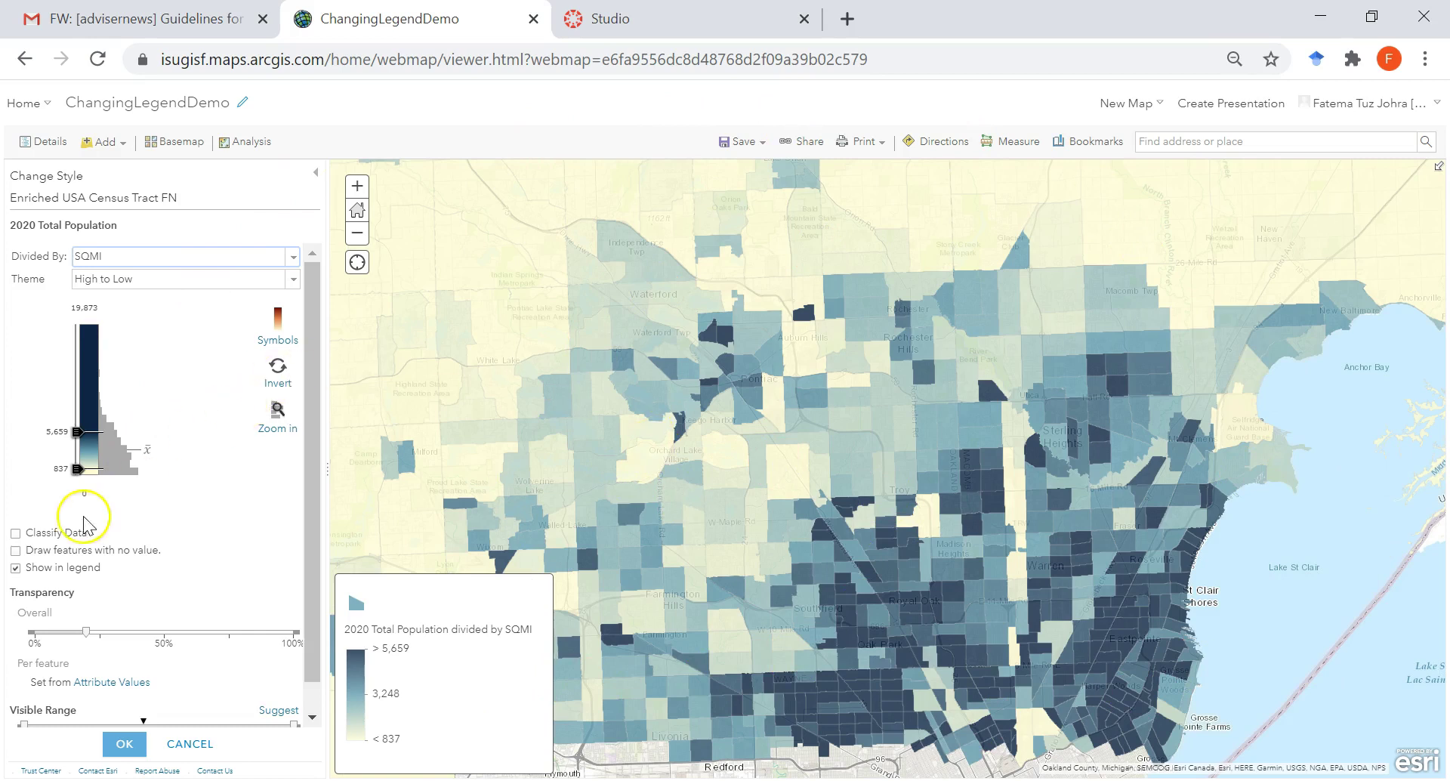
Step: Classify the population density data into four classes with the Equal Interval method
click(16, 533)
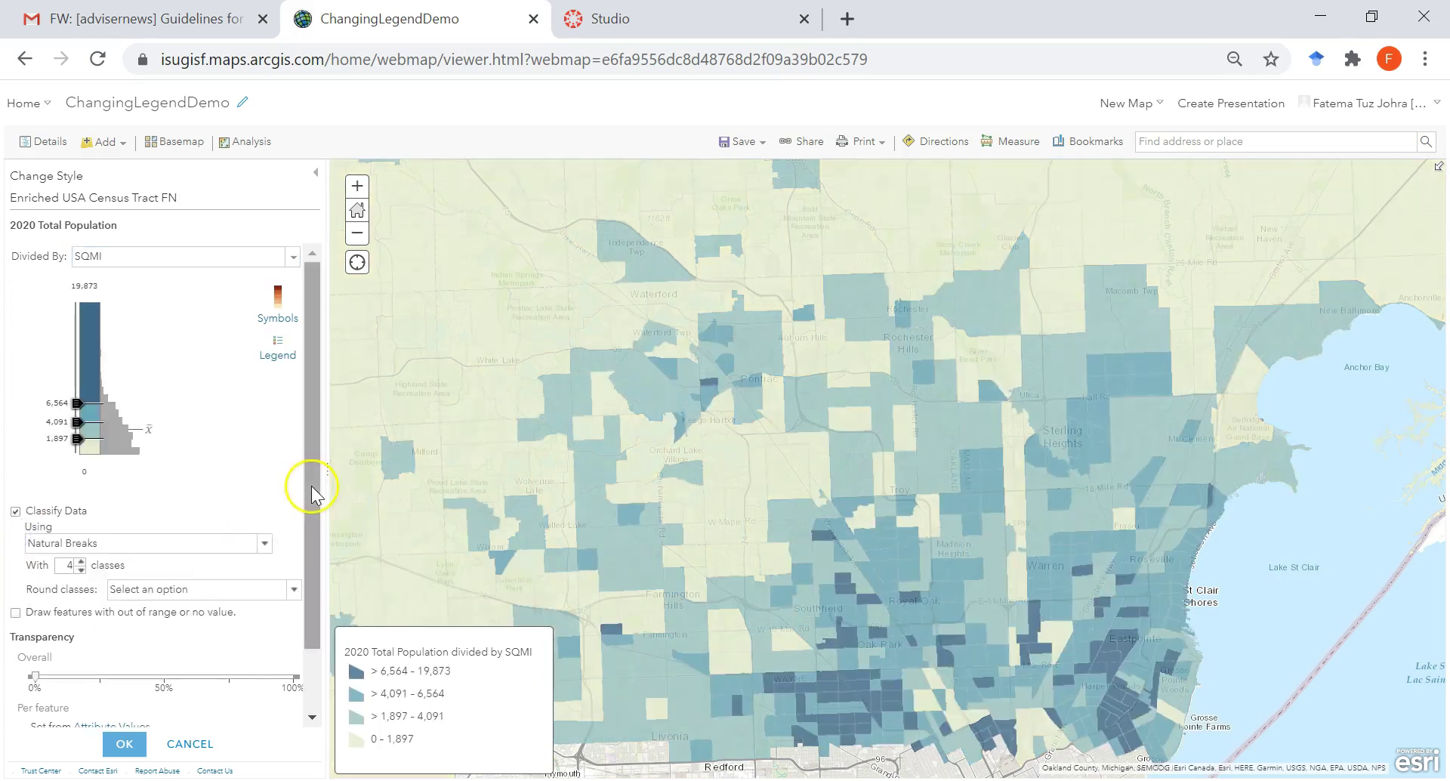
drag(313, 495, 315, 574)
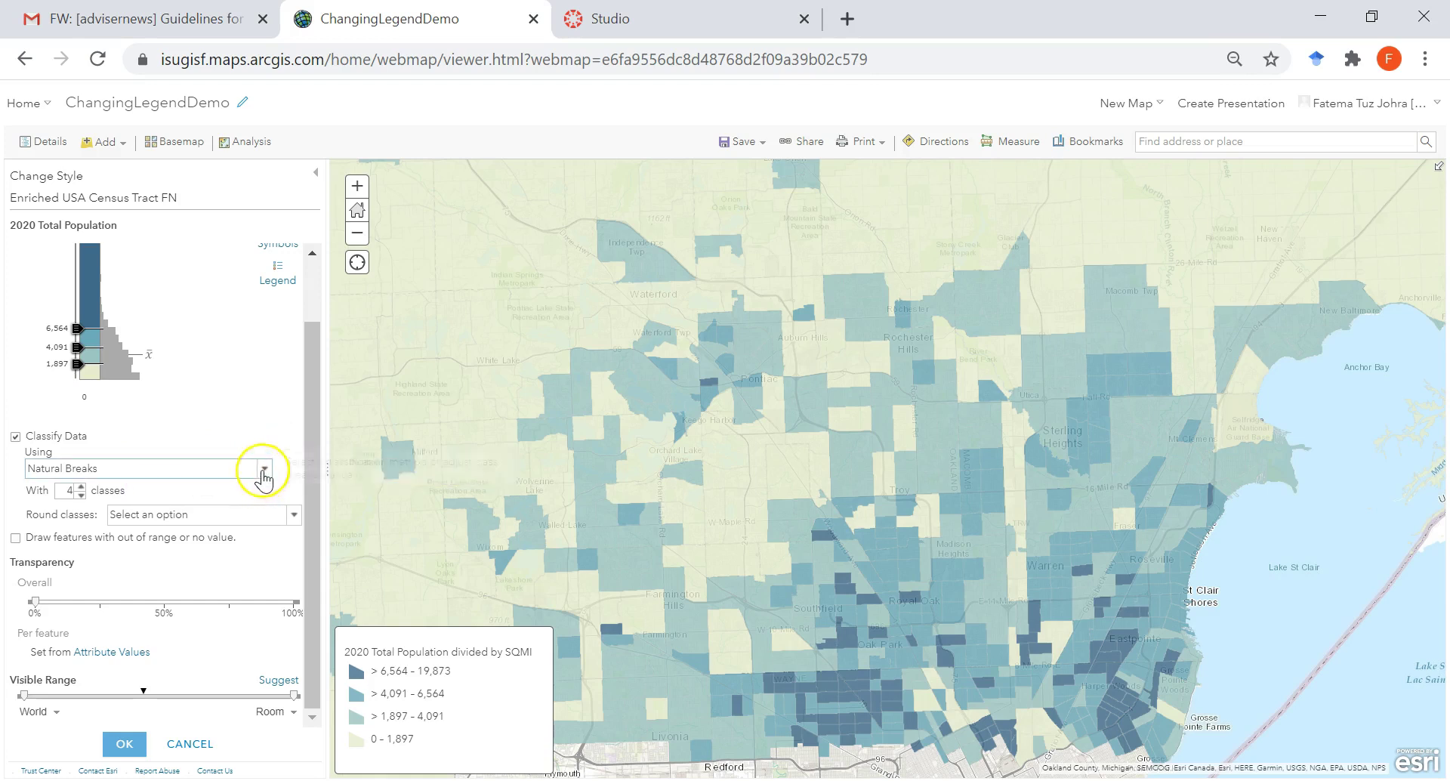
click(263, 470)
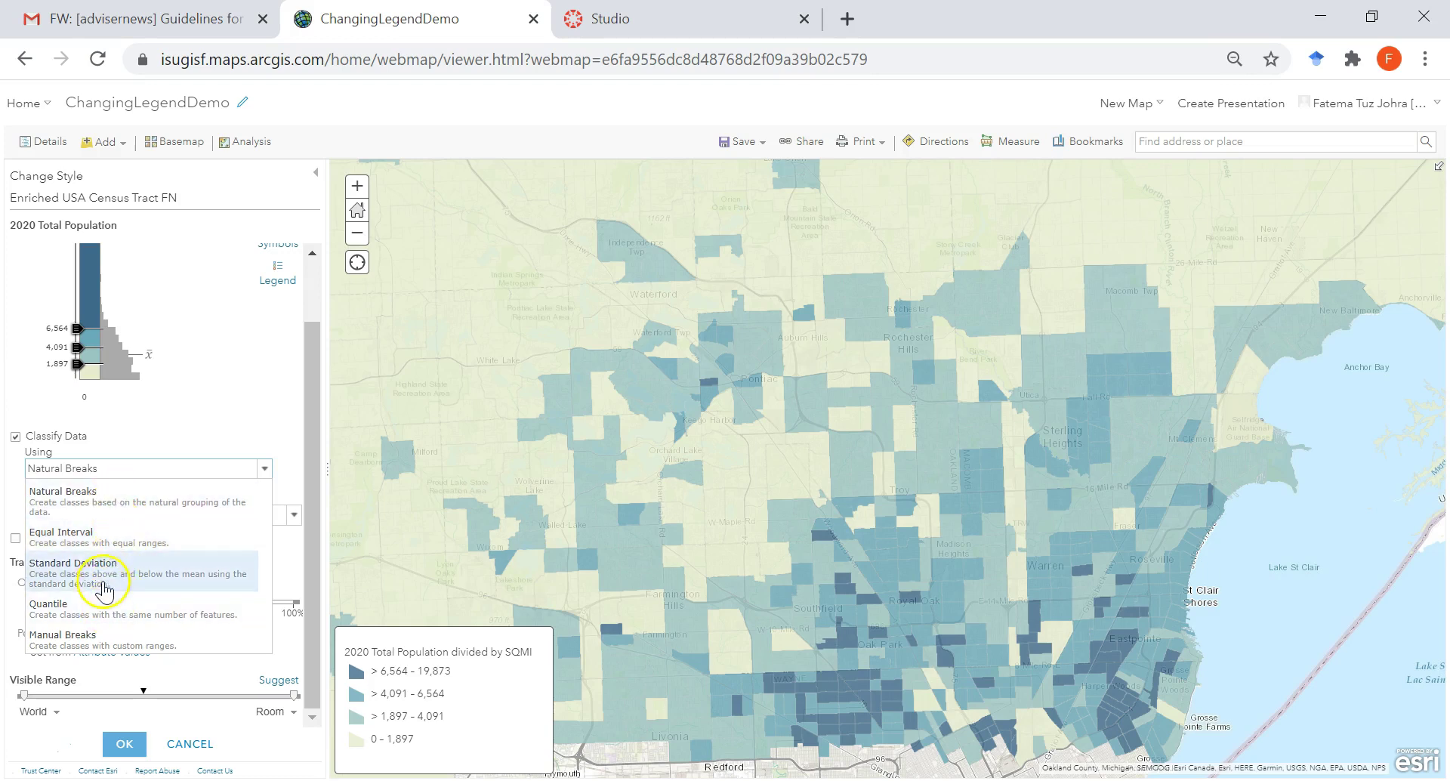
click(104, 541)
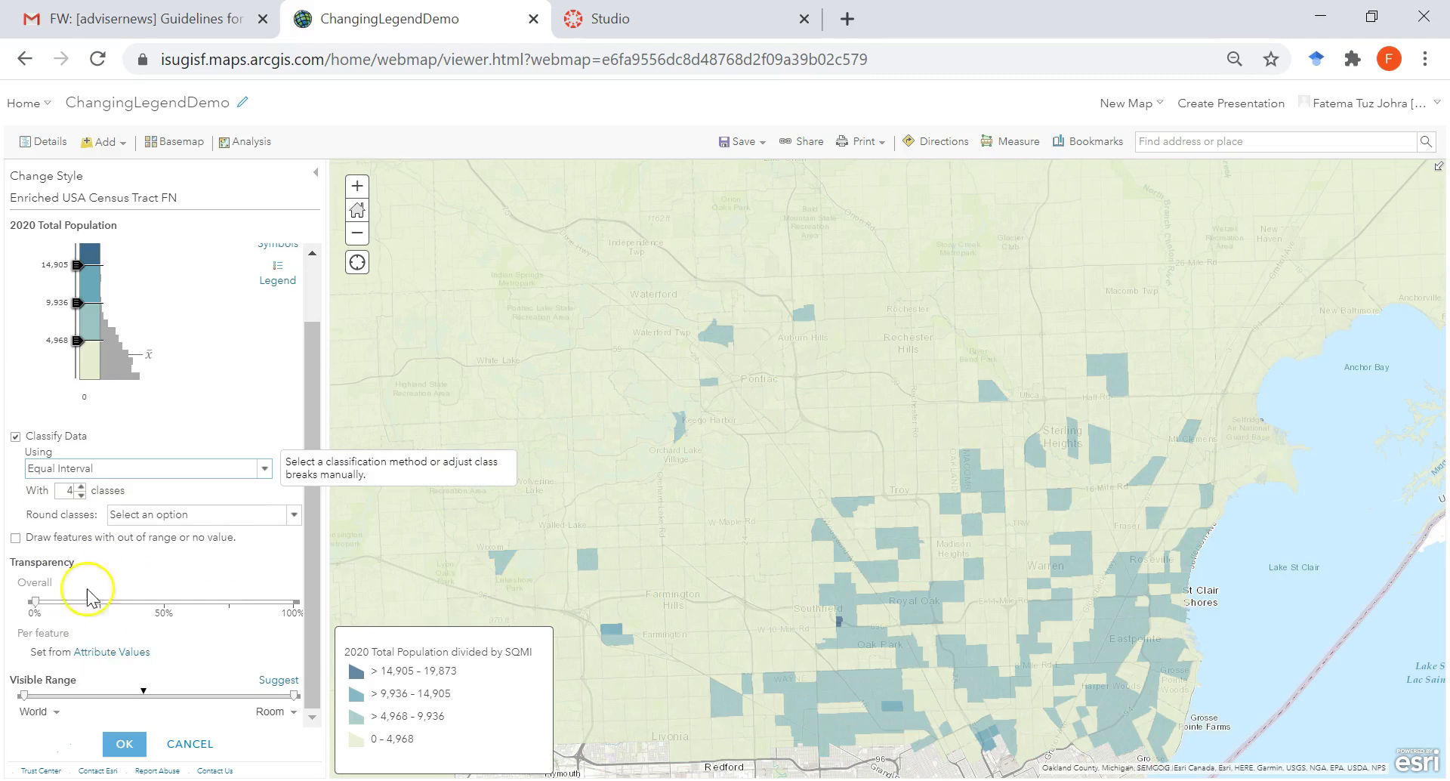
Step: Adjust the class breaks manually on the histogram to about 1,391, 4,173 and 6,955
drag(316, 400, 315, 340)
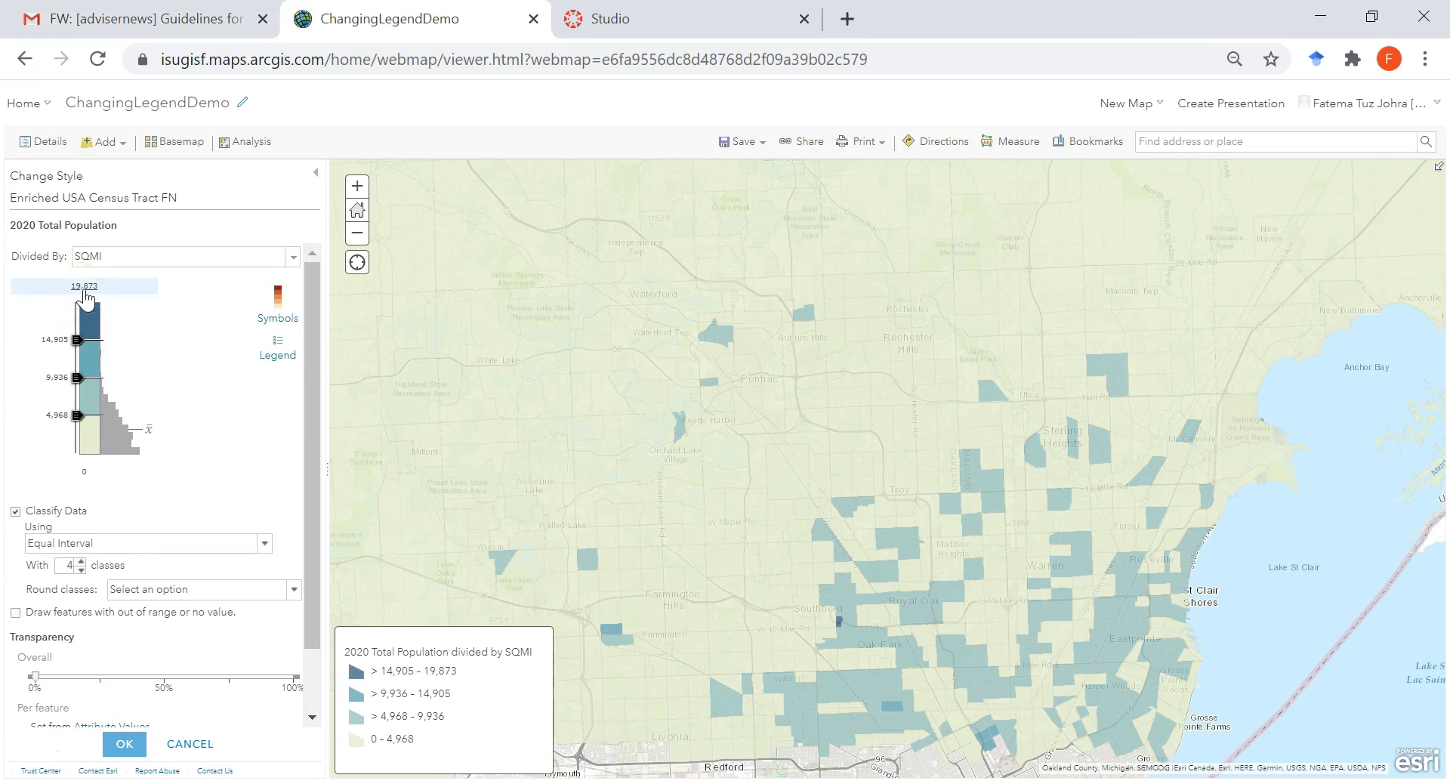
drag(85, 297, 82, 340)
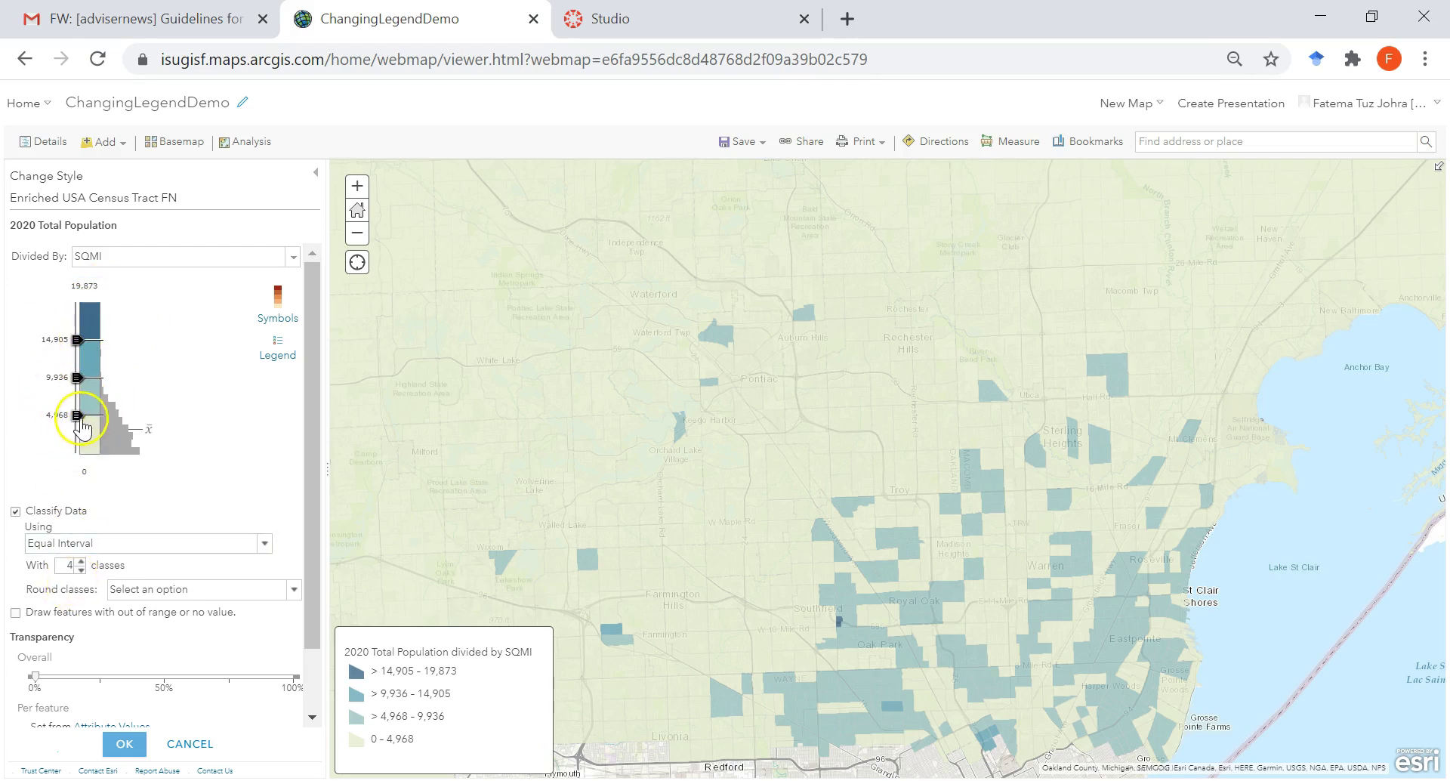
drag(78, 415, 77, 442)
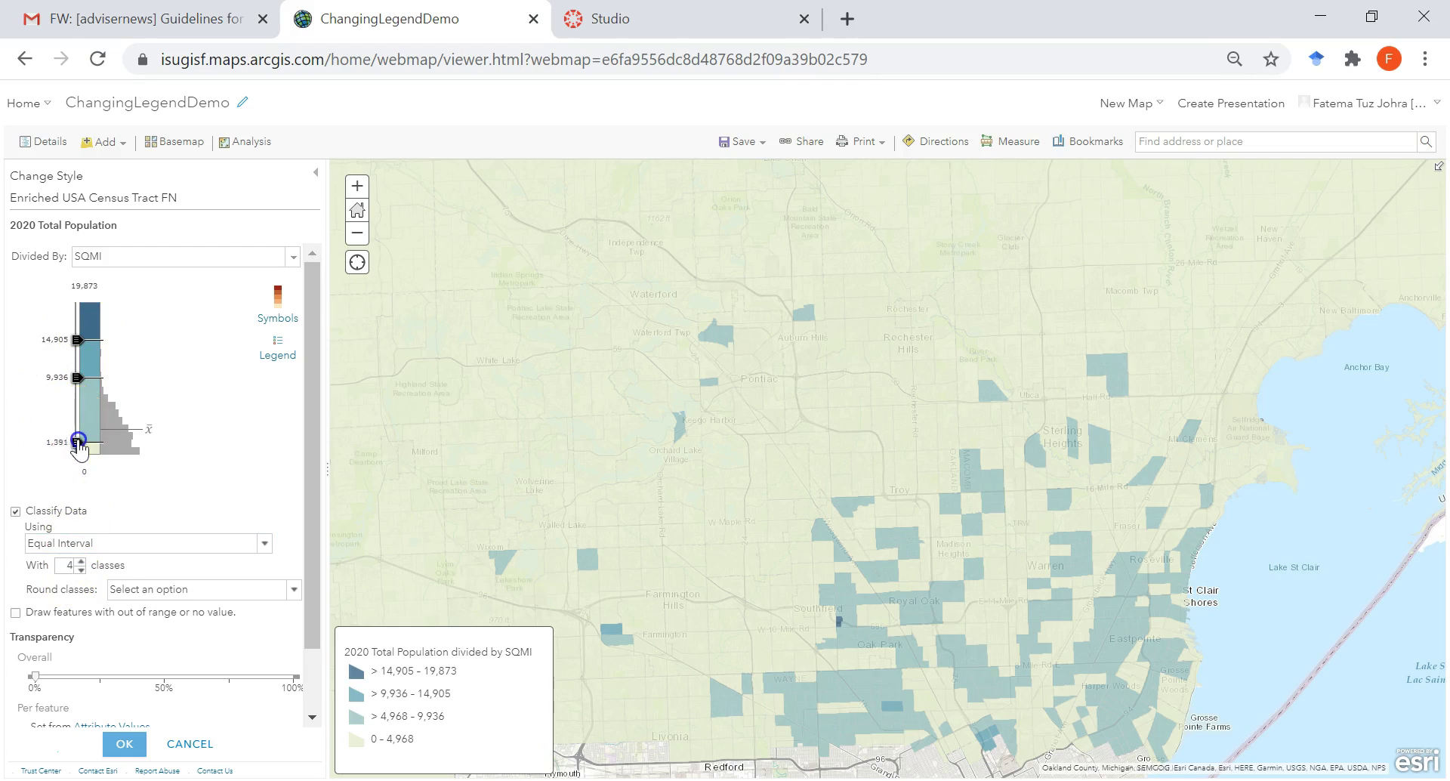
drag(76, 382, 78, 421)
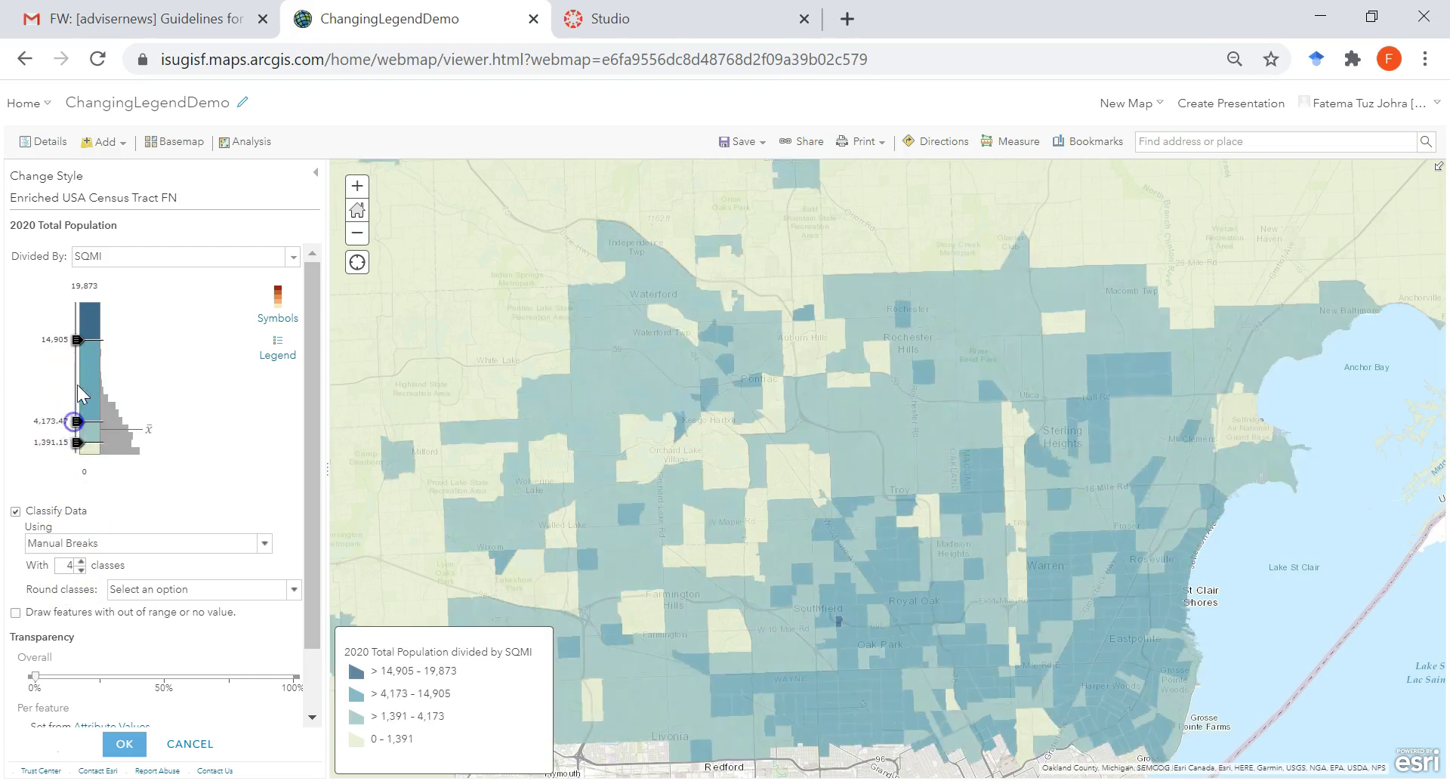
drag(78, 340, 77, 399)
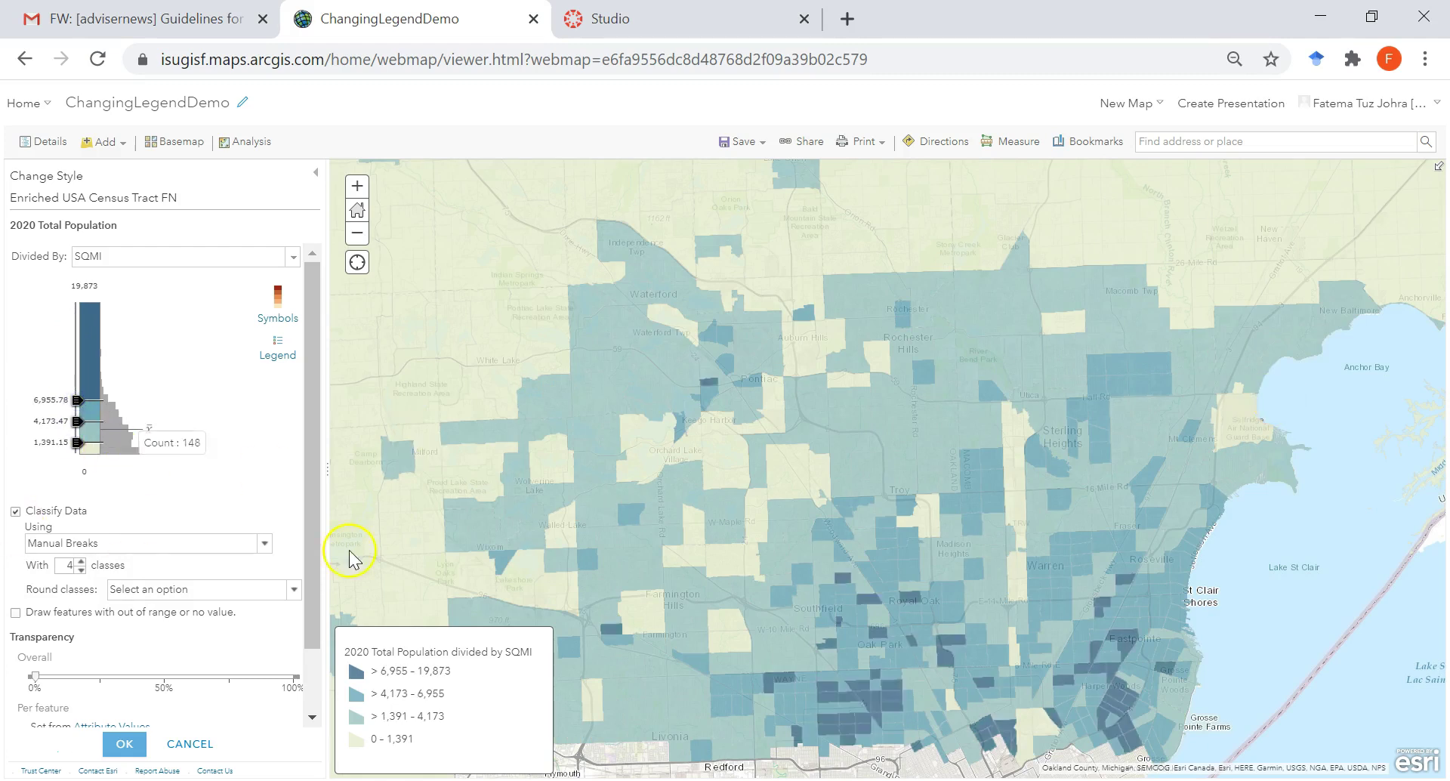
Step: Try the Standard Deviation classification, and set the method back to Natural Breaks
click(262, 547)
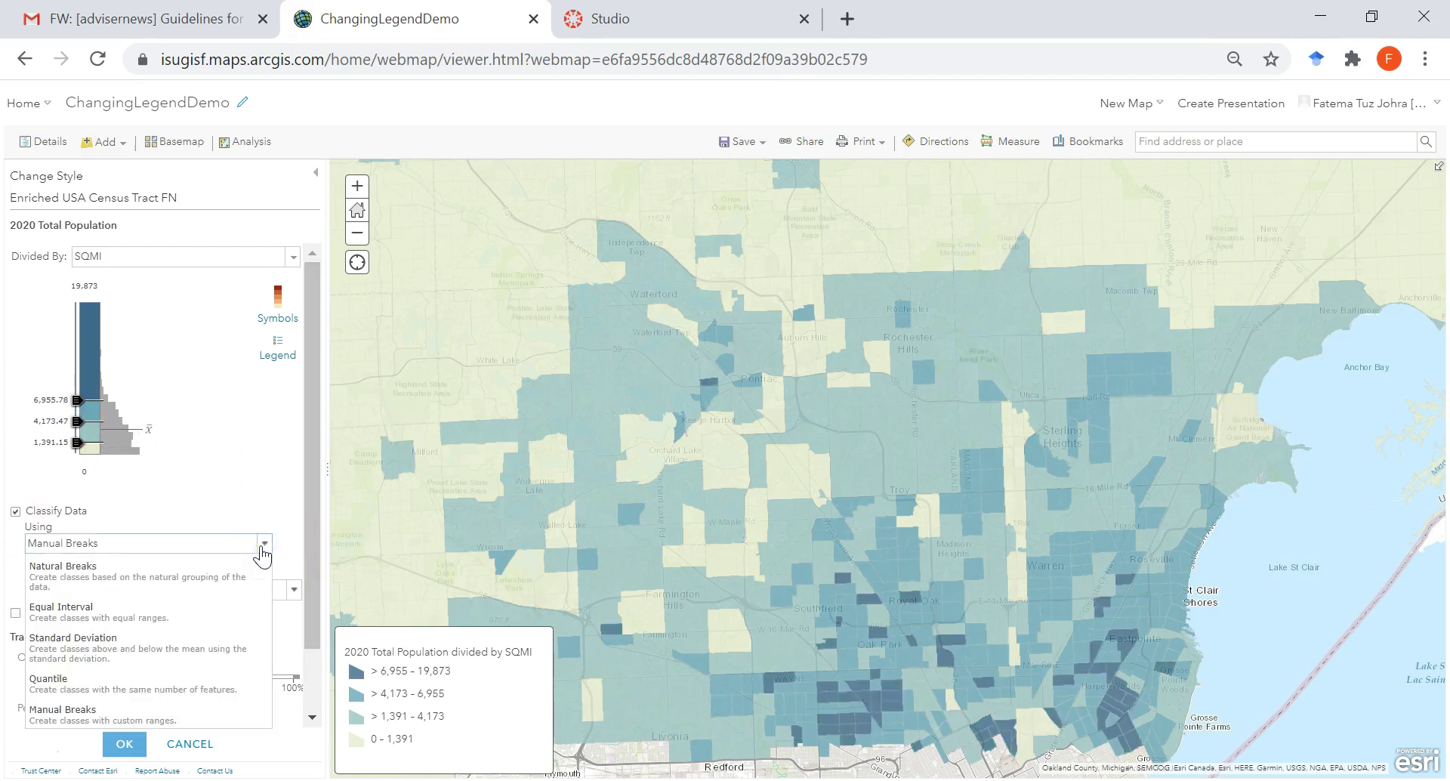
click(72, 641)
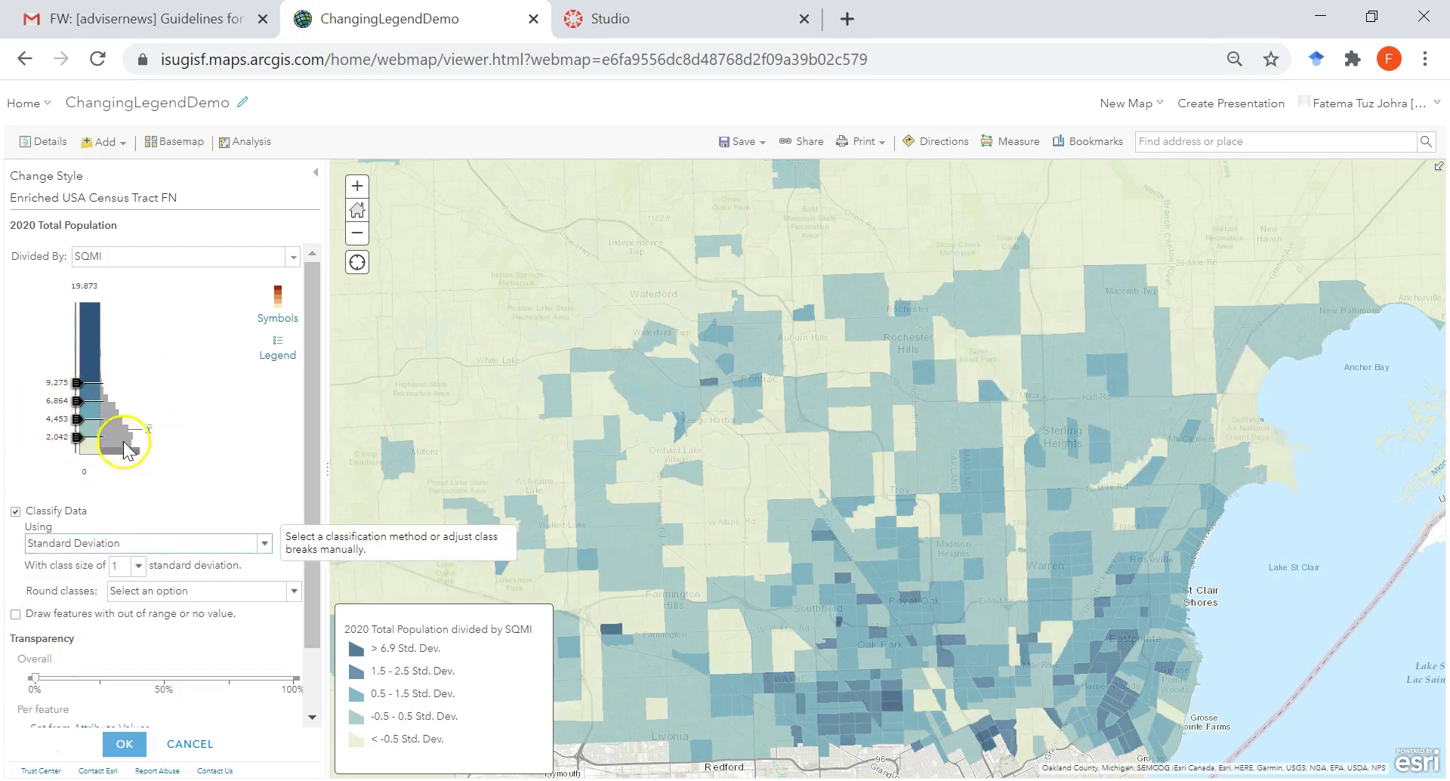
click(266, 544)
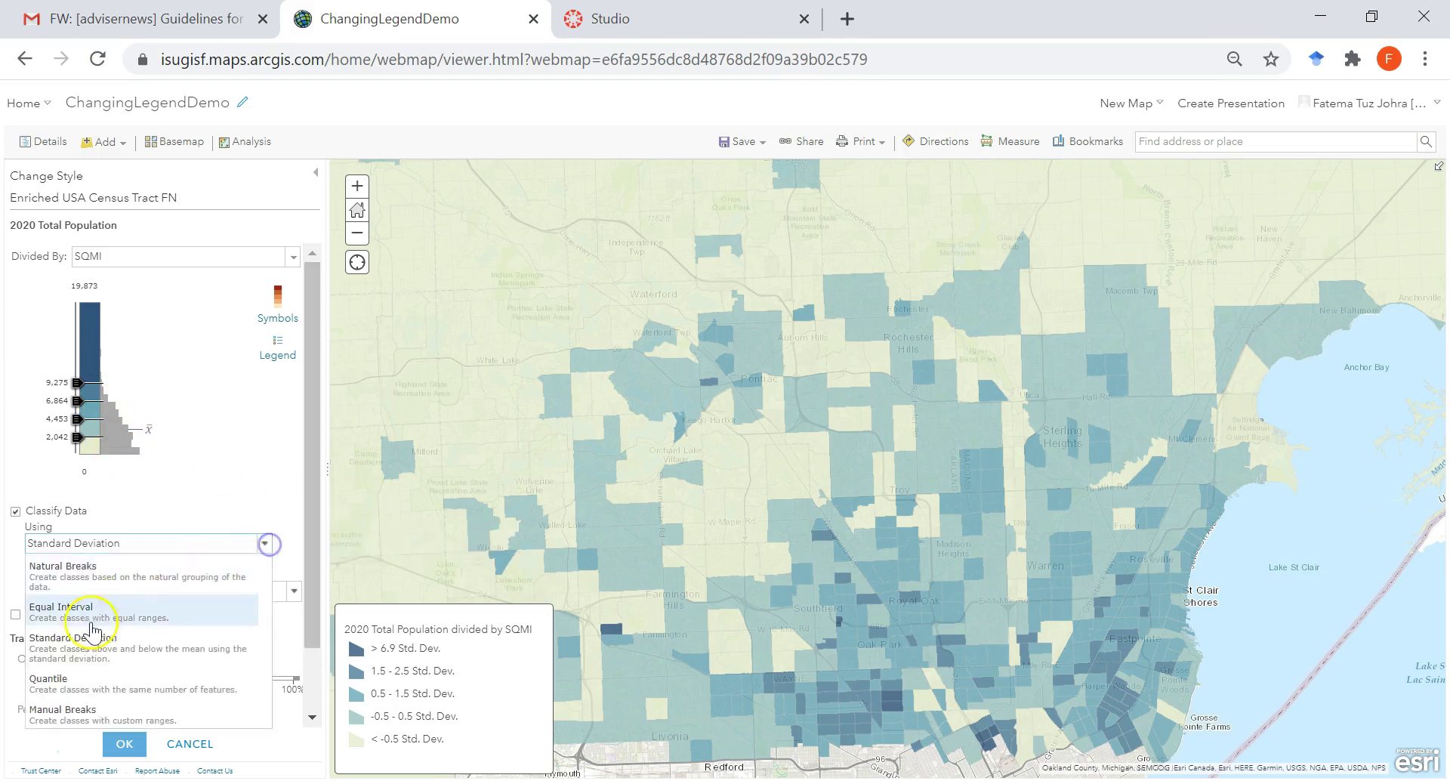
click(72, 568)
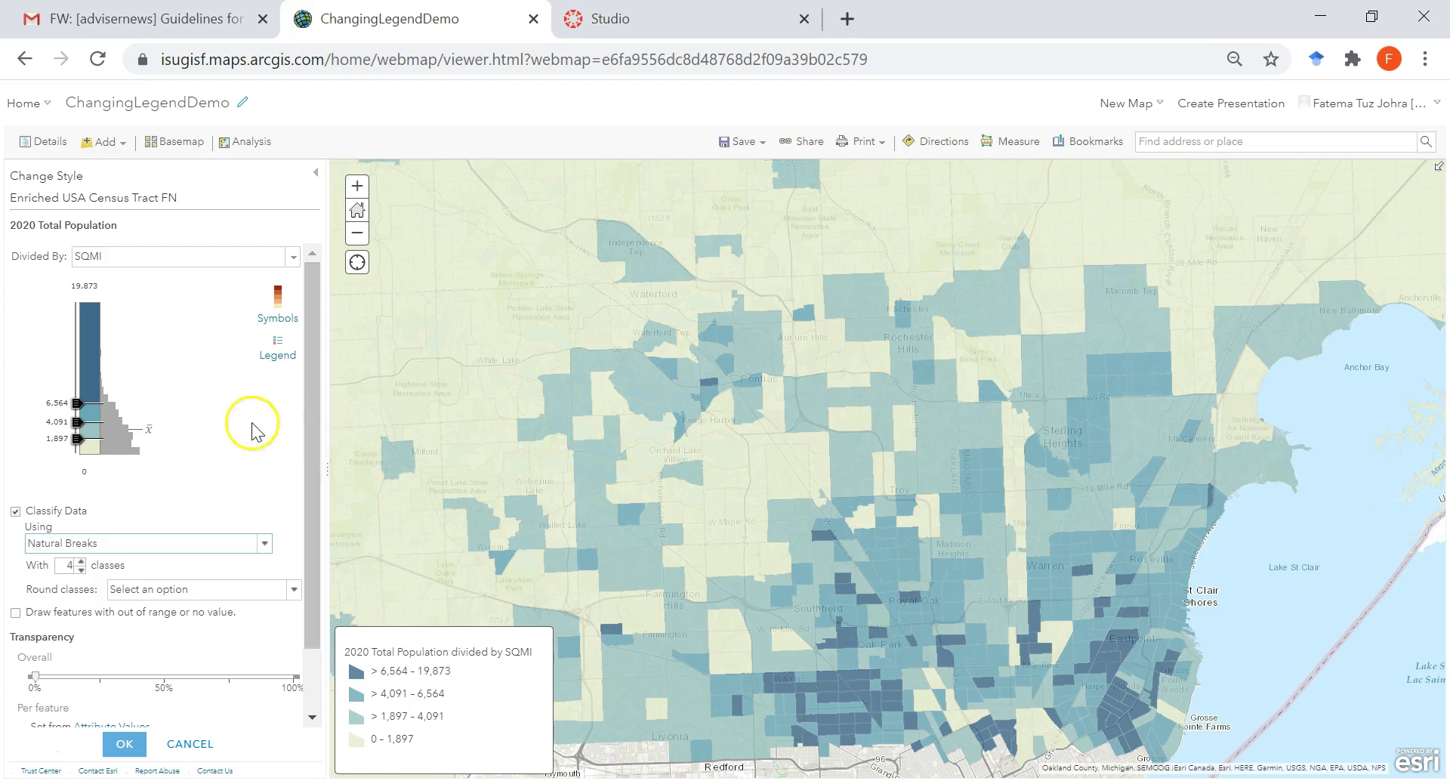
Step: Try six classes, return to four, and view the available fill color ramps without changing them
click(82, 563)
click(82, 570)
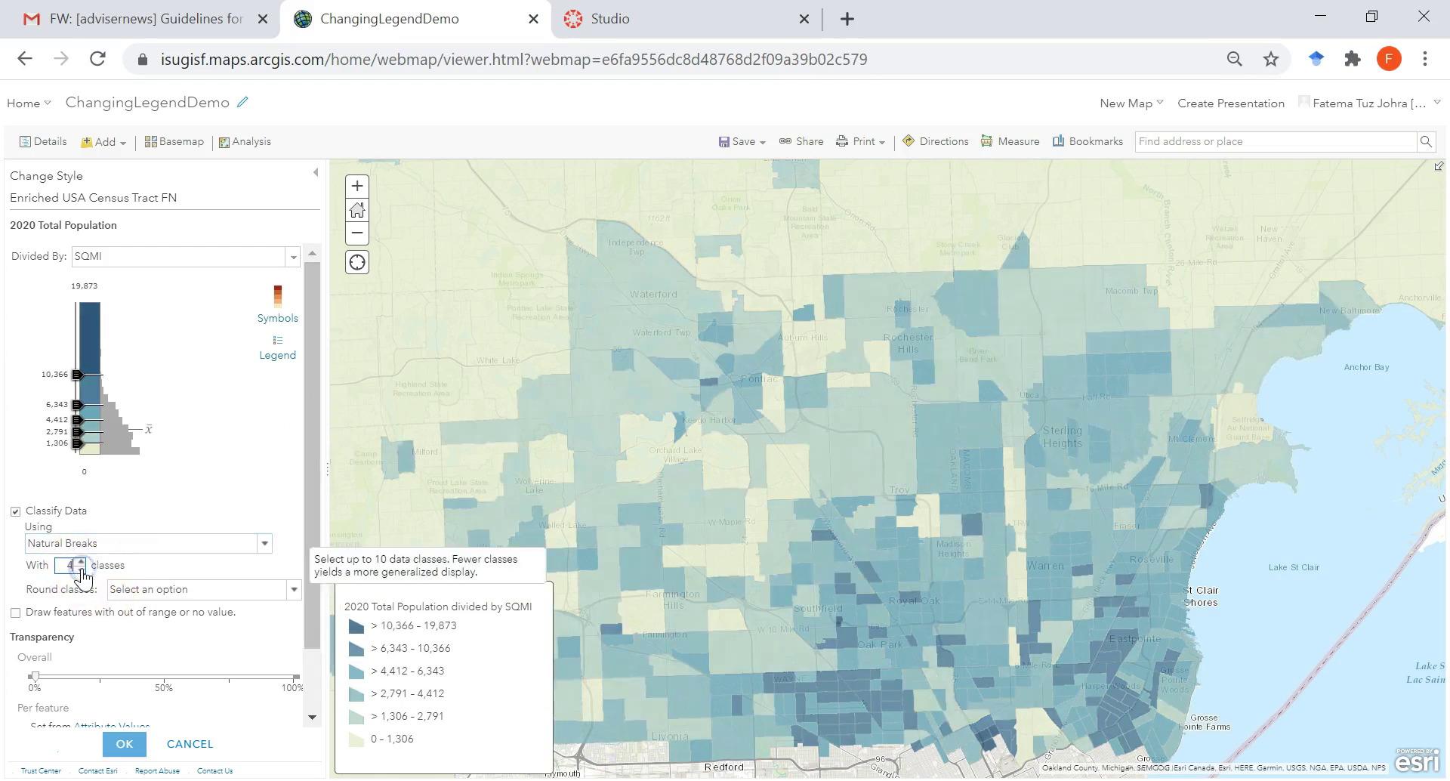
click(278, 306)
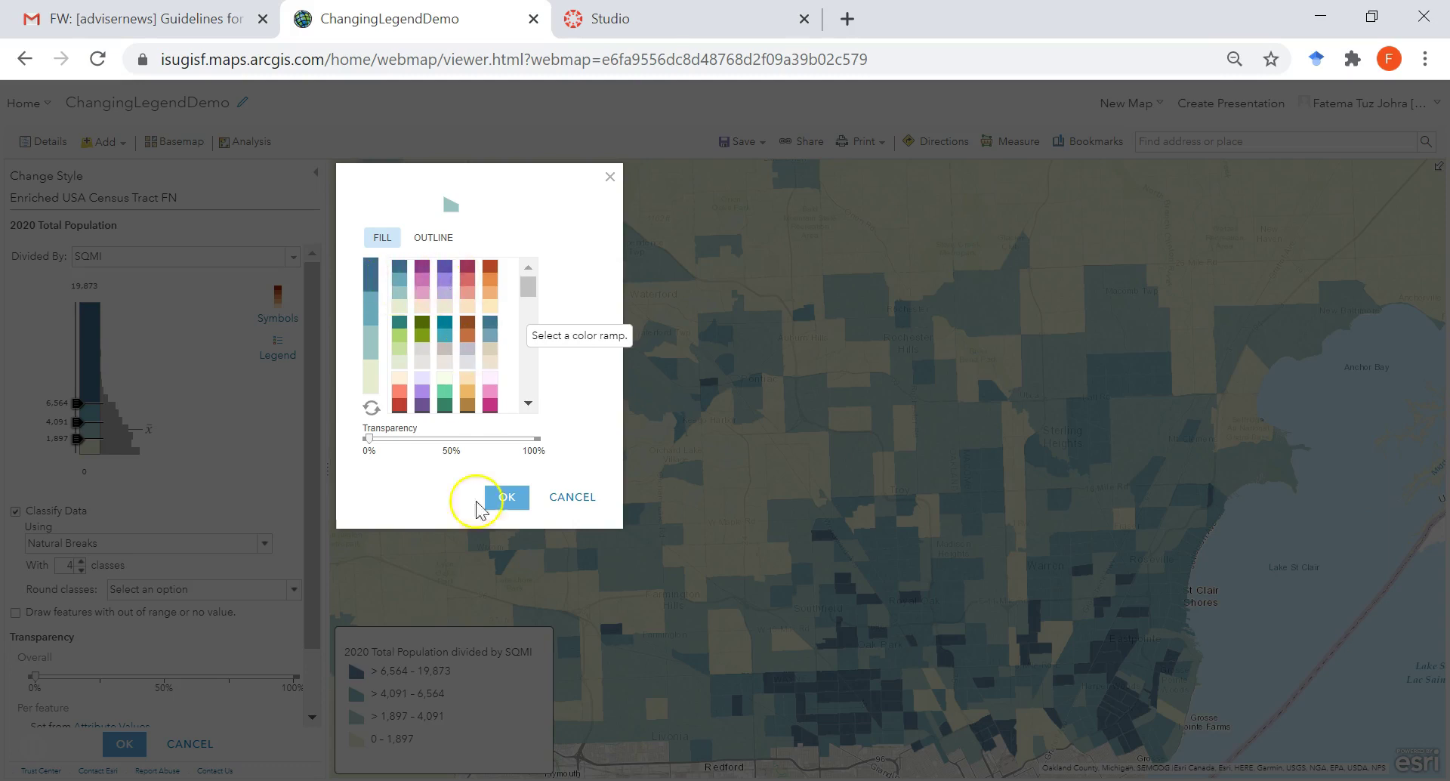
click(568, 502)
Step: Apply the four-class Natural Breaks population density style to the census tract layer and finish styling
scroll(30, 620, down, 2)
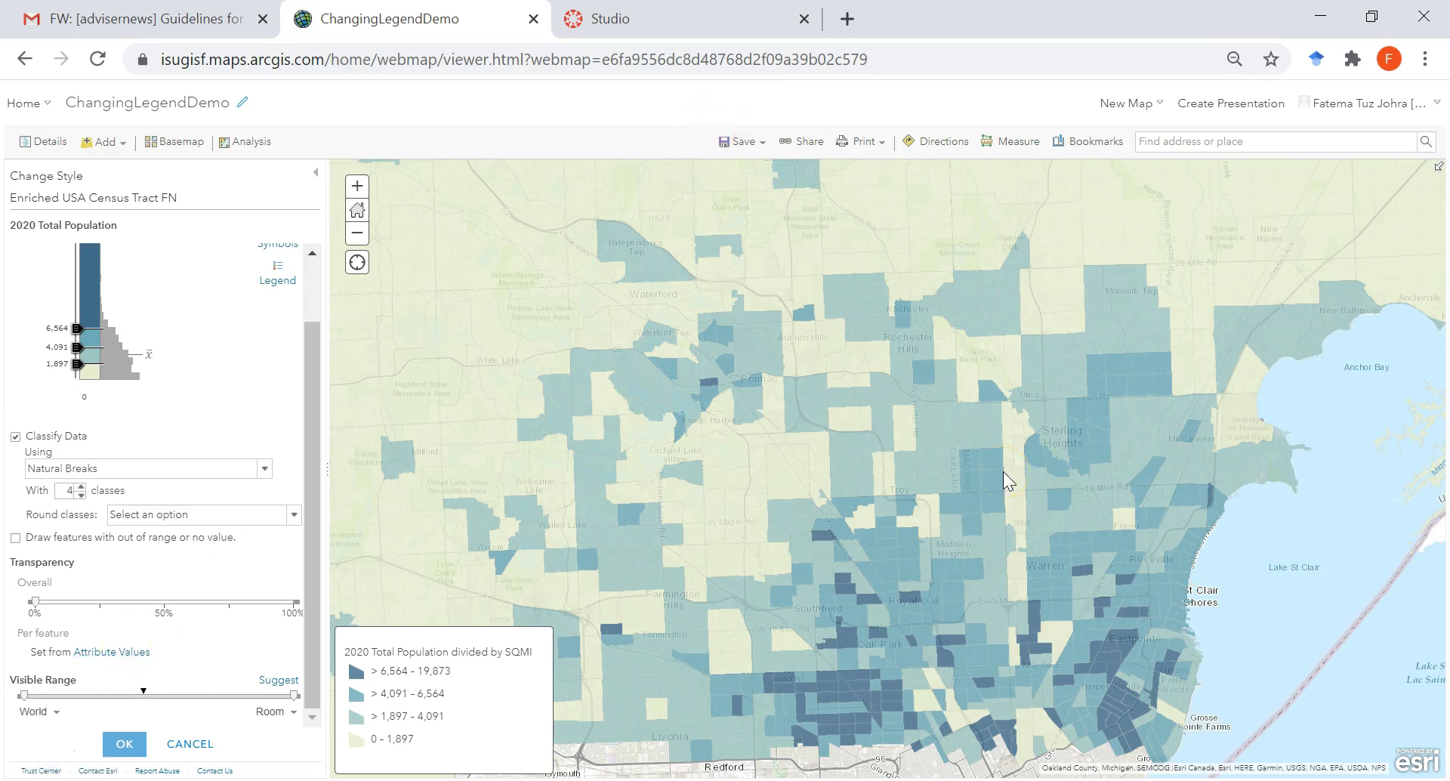
click(860, 600)
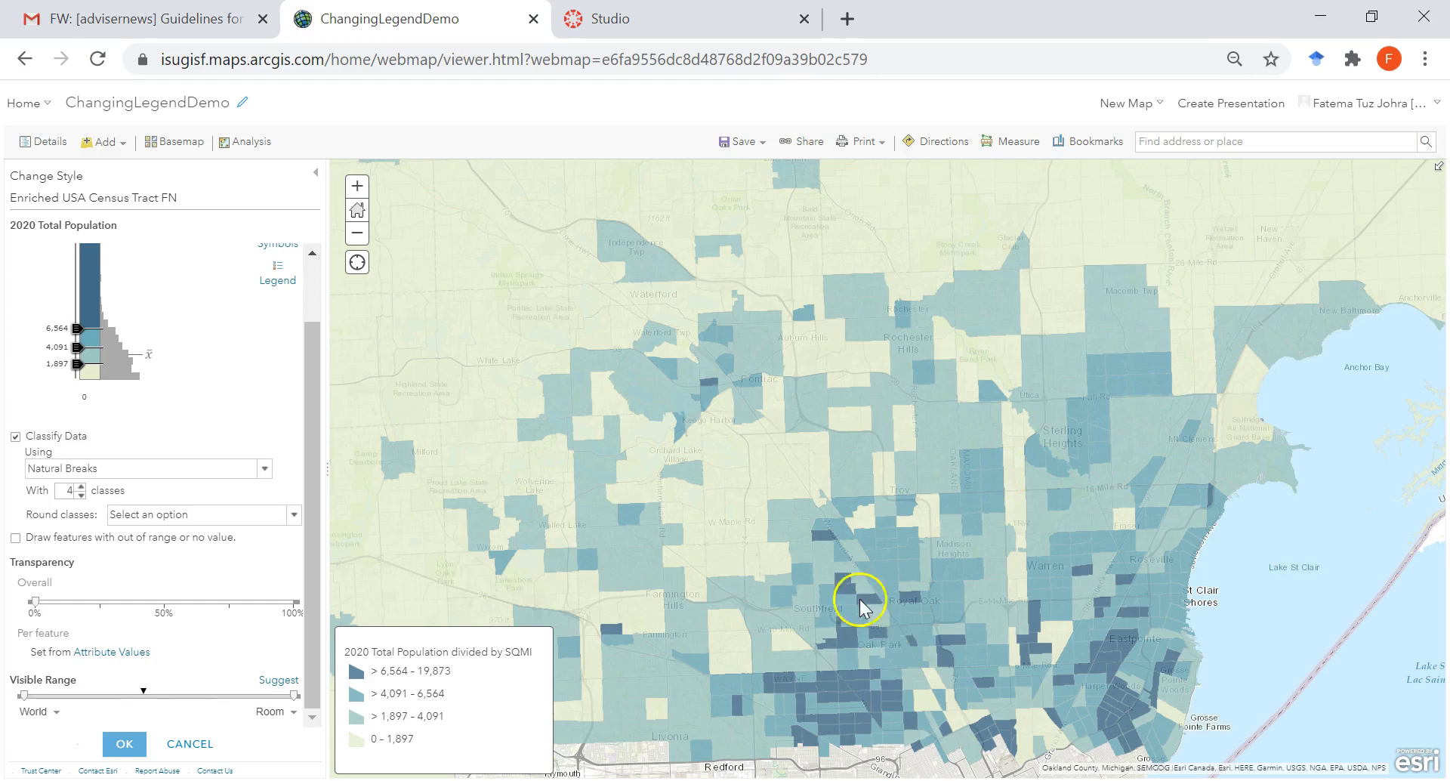
click(122, 745)
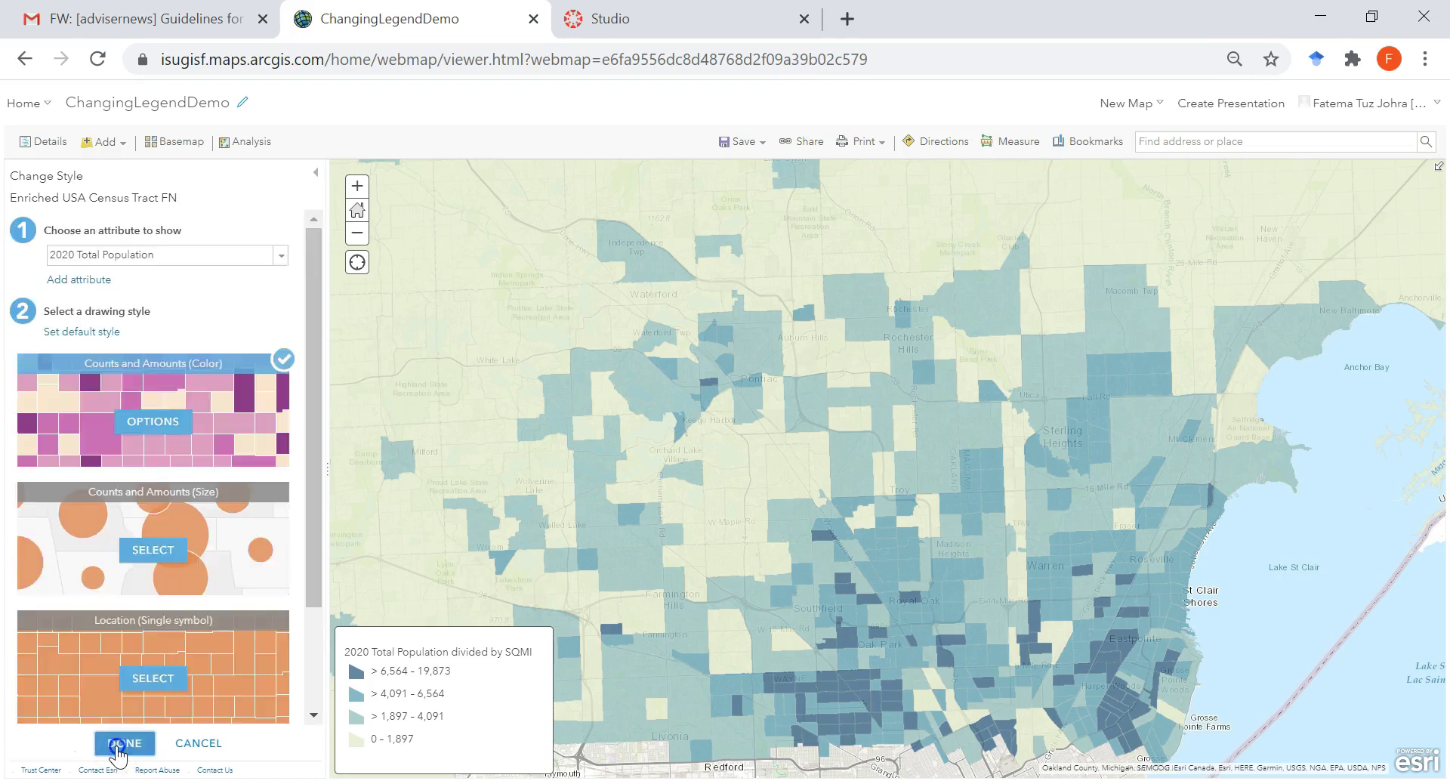
click(121, 744)
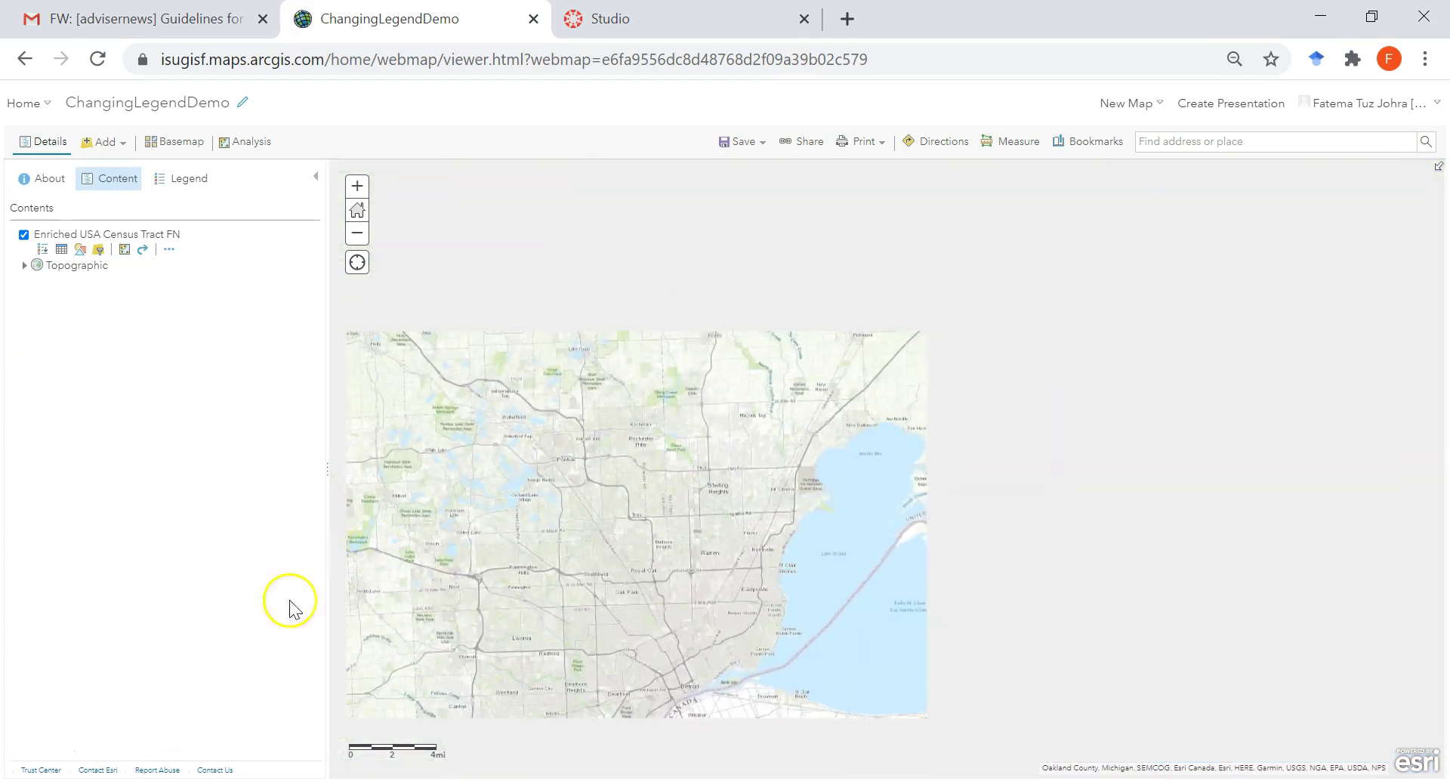
Step: Show the map legend and compare its population density classes with the tracts around Detroit and the wider region
click(163, 188)
drag(748, 486, 882, 531)
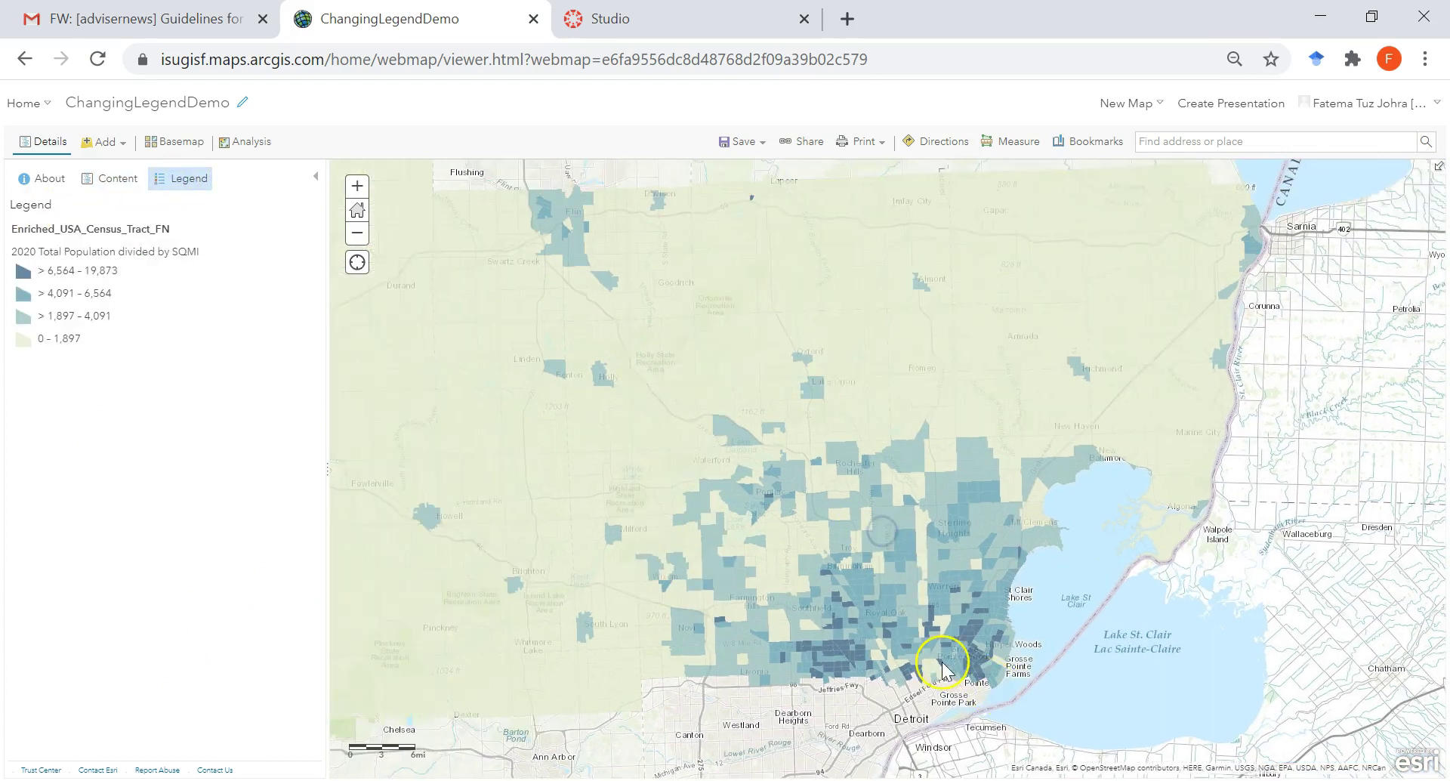
scroll(942, 665, up, 1)
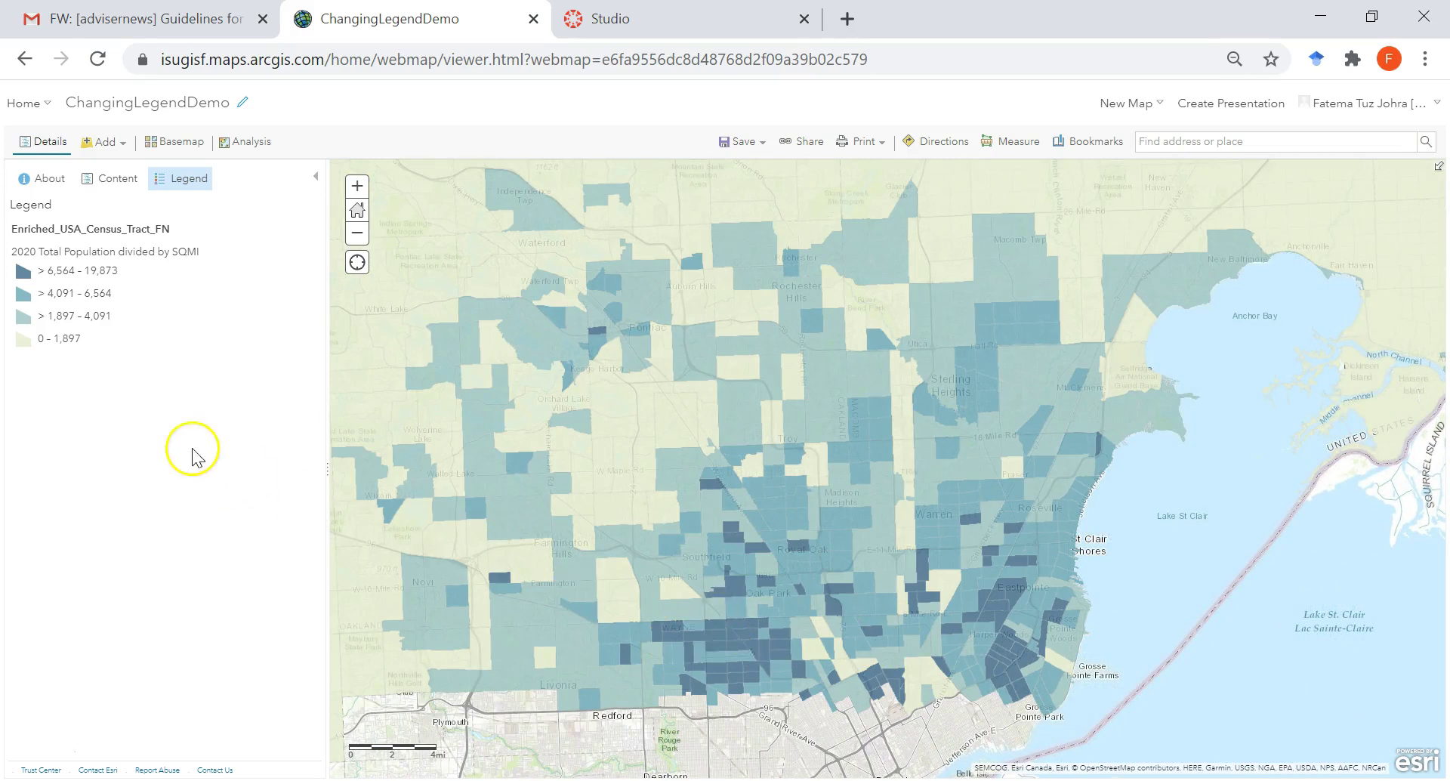
drag(670, 509, 845, 651)
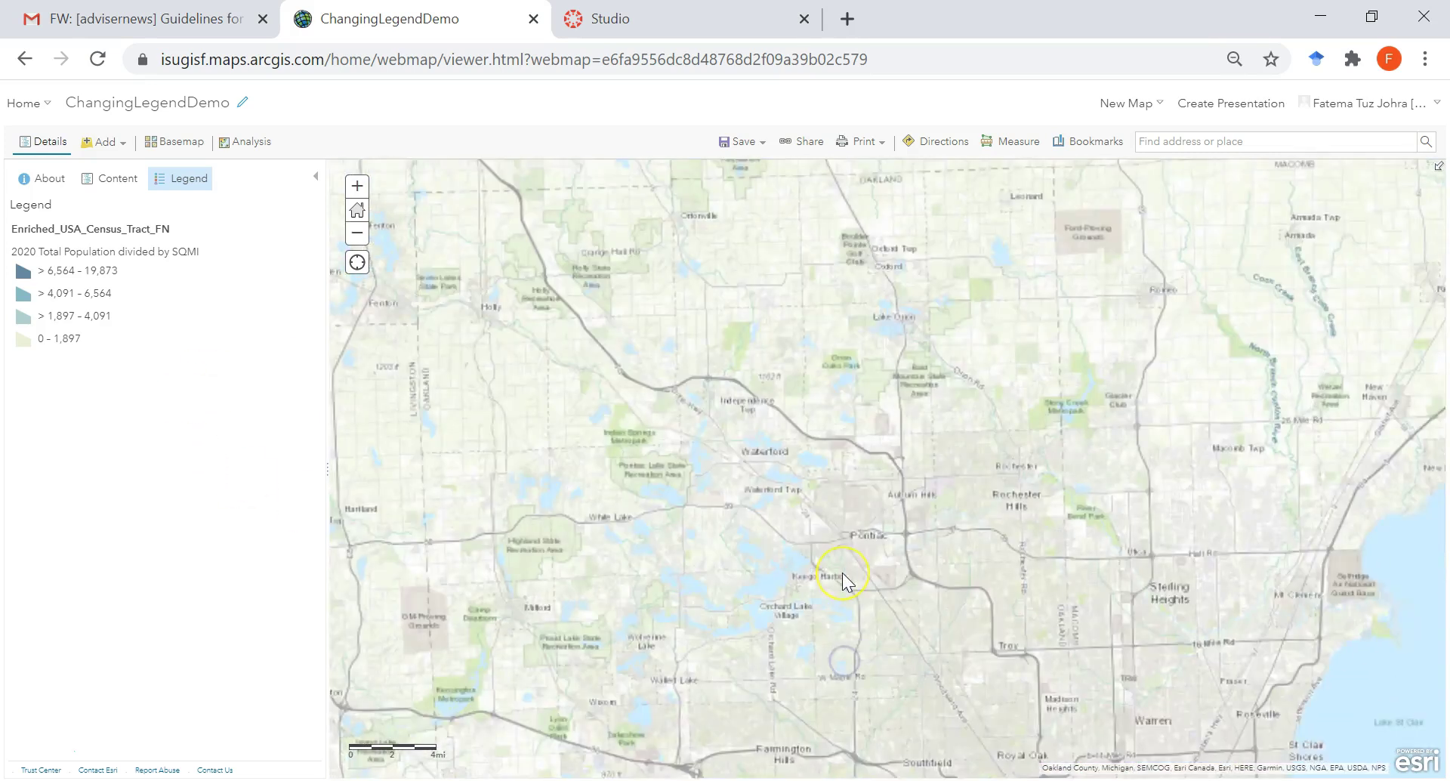
scroll(843, 575, down, 1)
scroll(841, 573, down, 1)
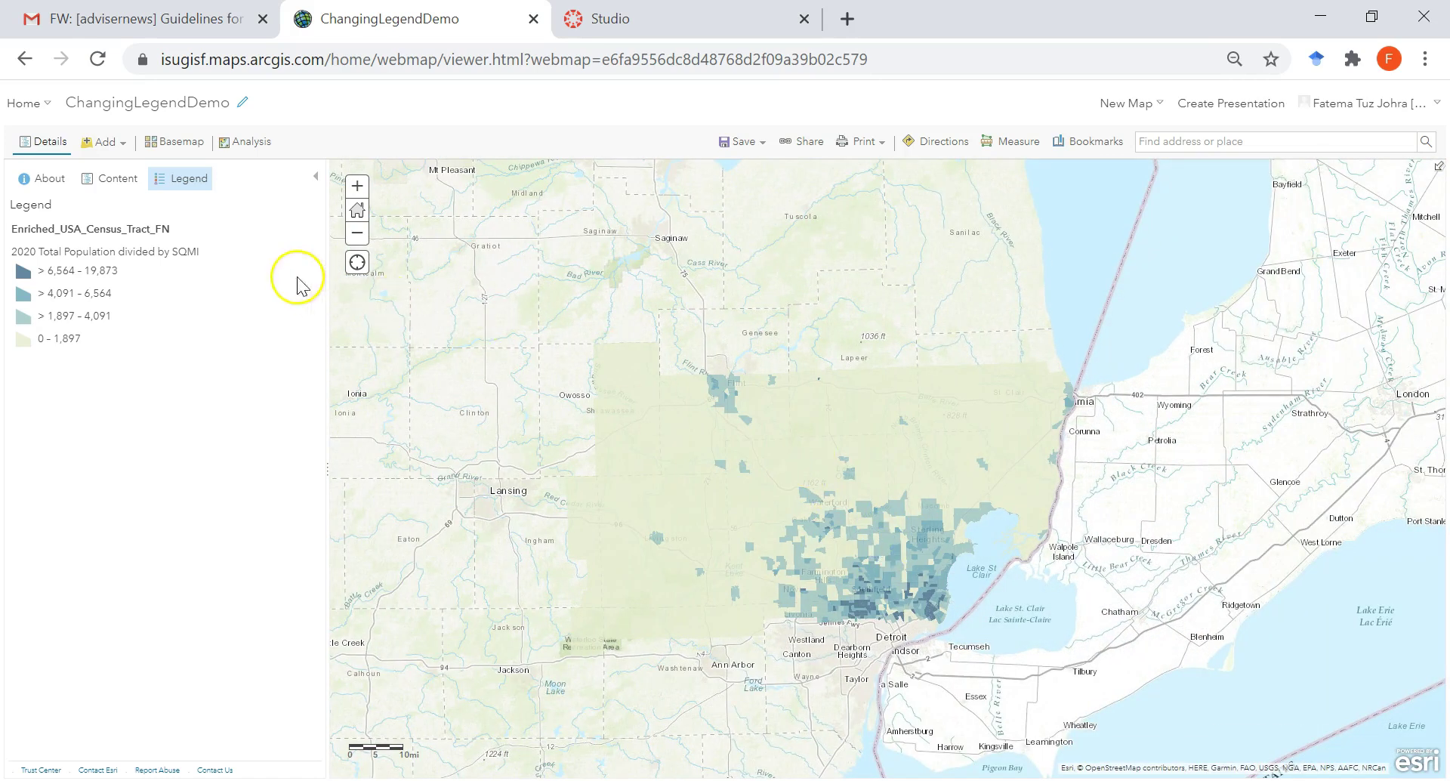
Step: Review the census tract layer's attribute table across to the 2020 Median Household Income column, and close it
click(110, 185)
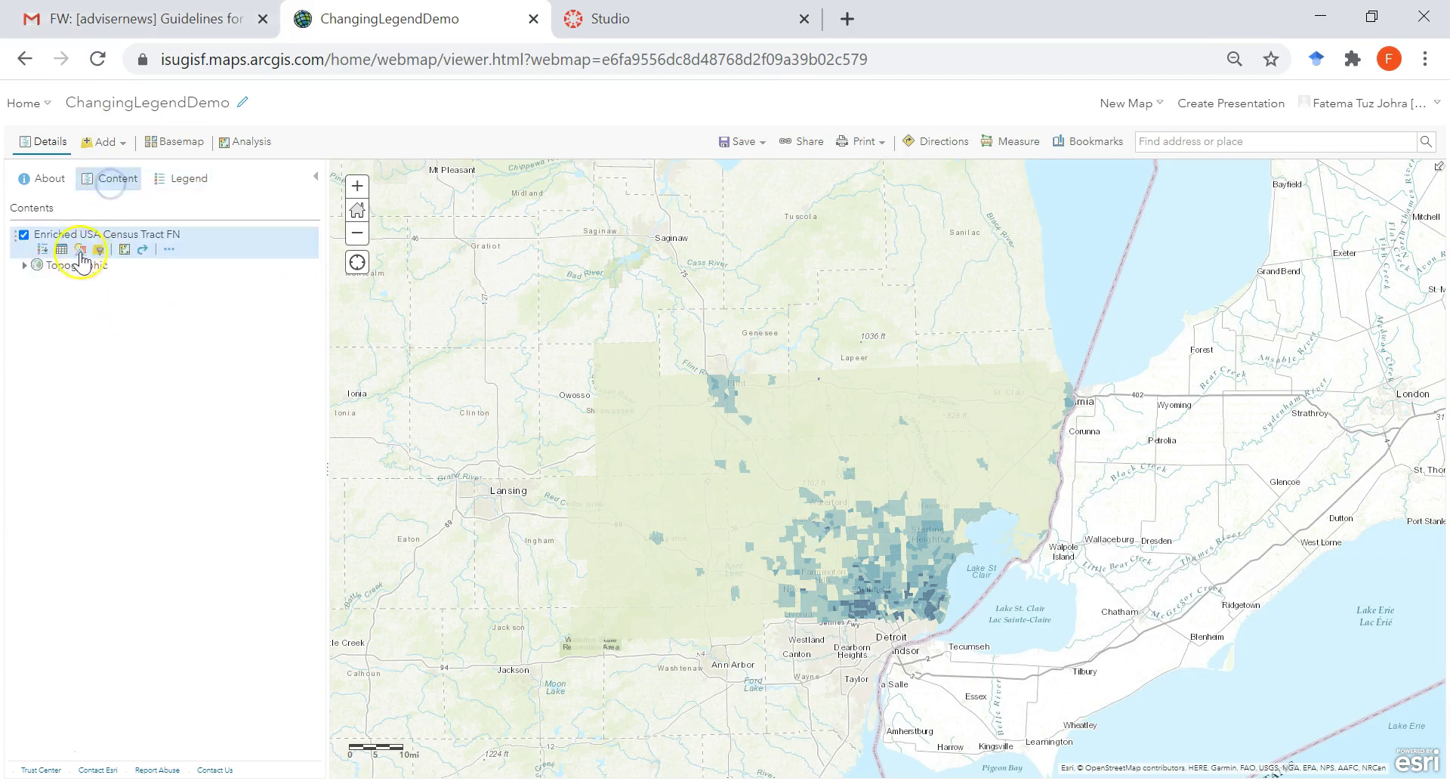
click(59, 252)
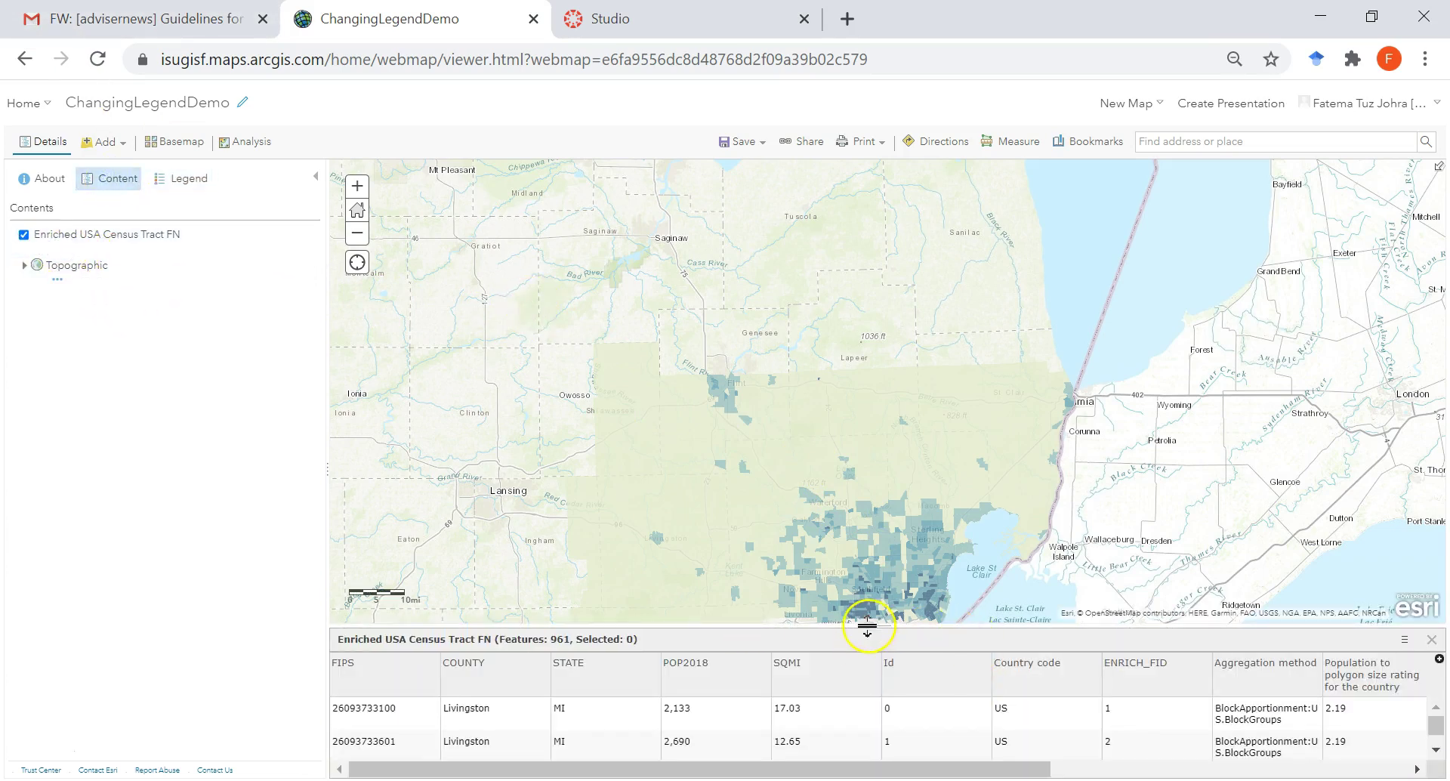
drag(873, 618, 862, 361)
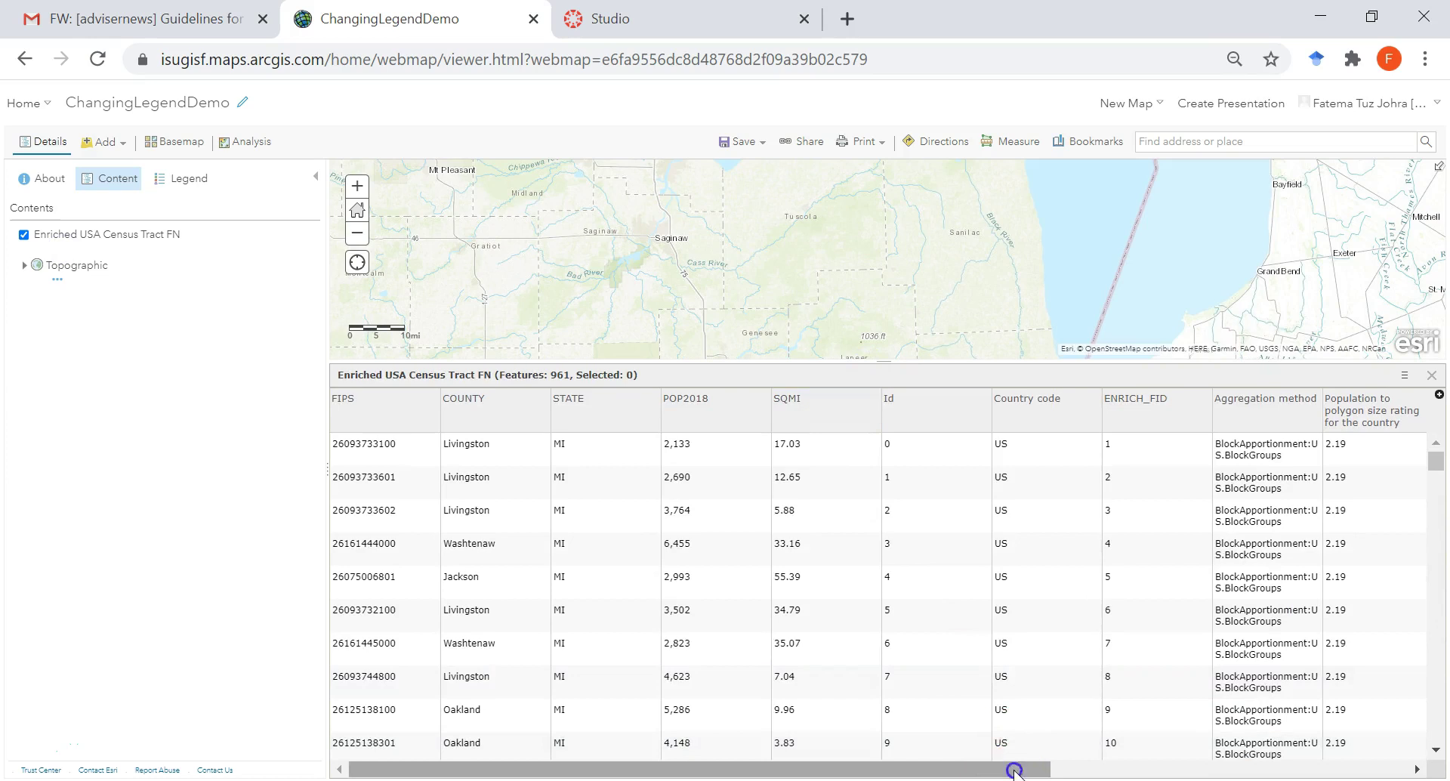
drag(1013, 769, 1419, 768)
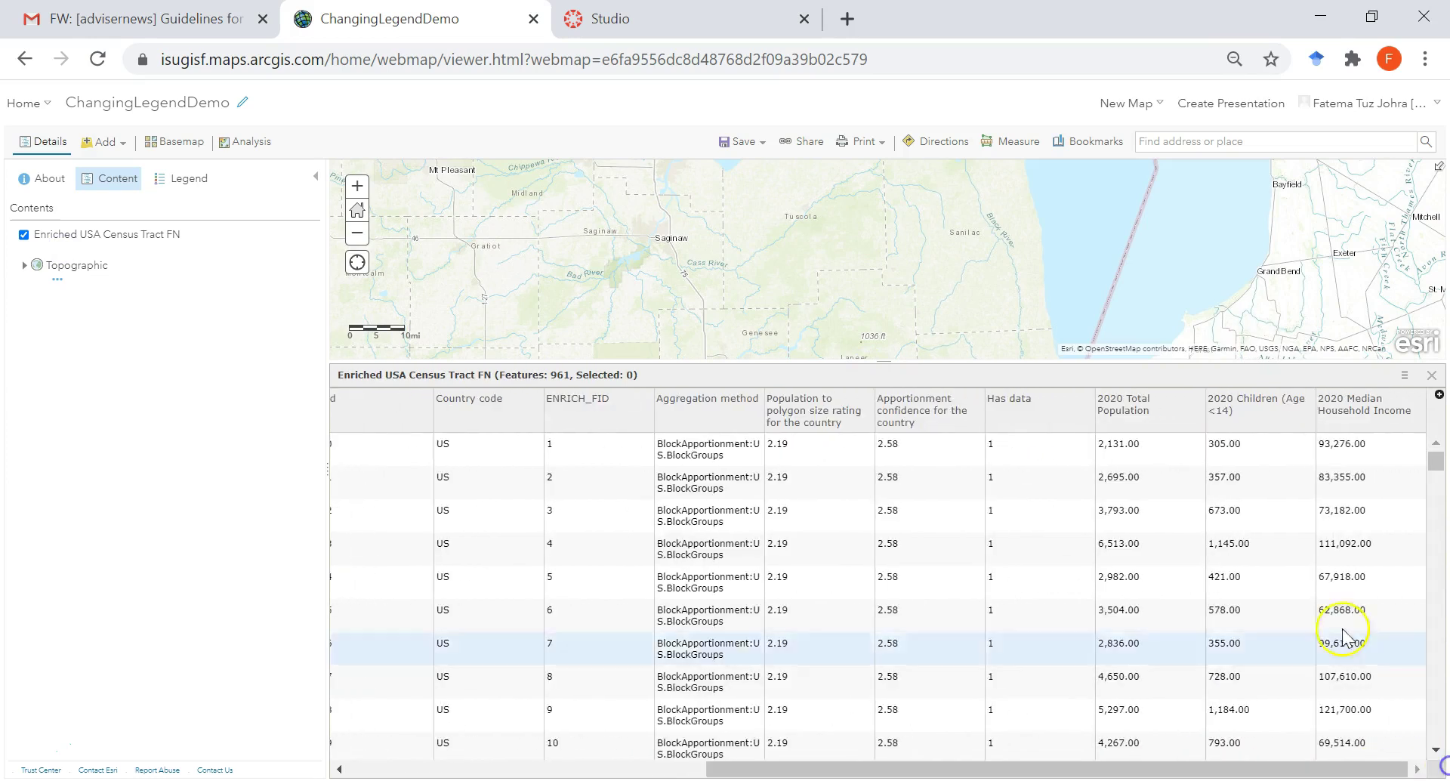
click(1431, 376)
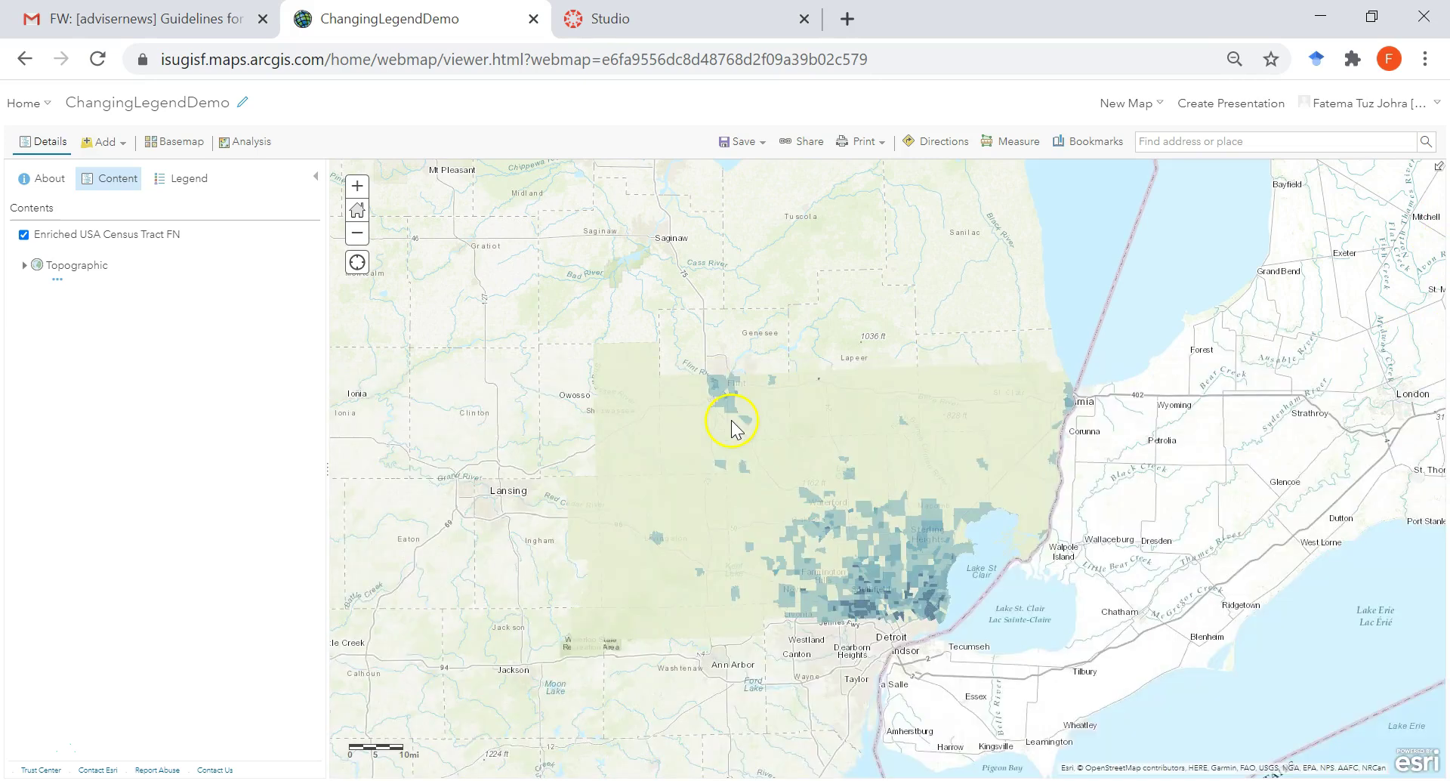
scroll(733, 427, up, 2)
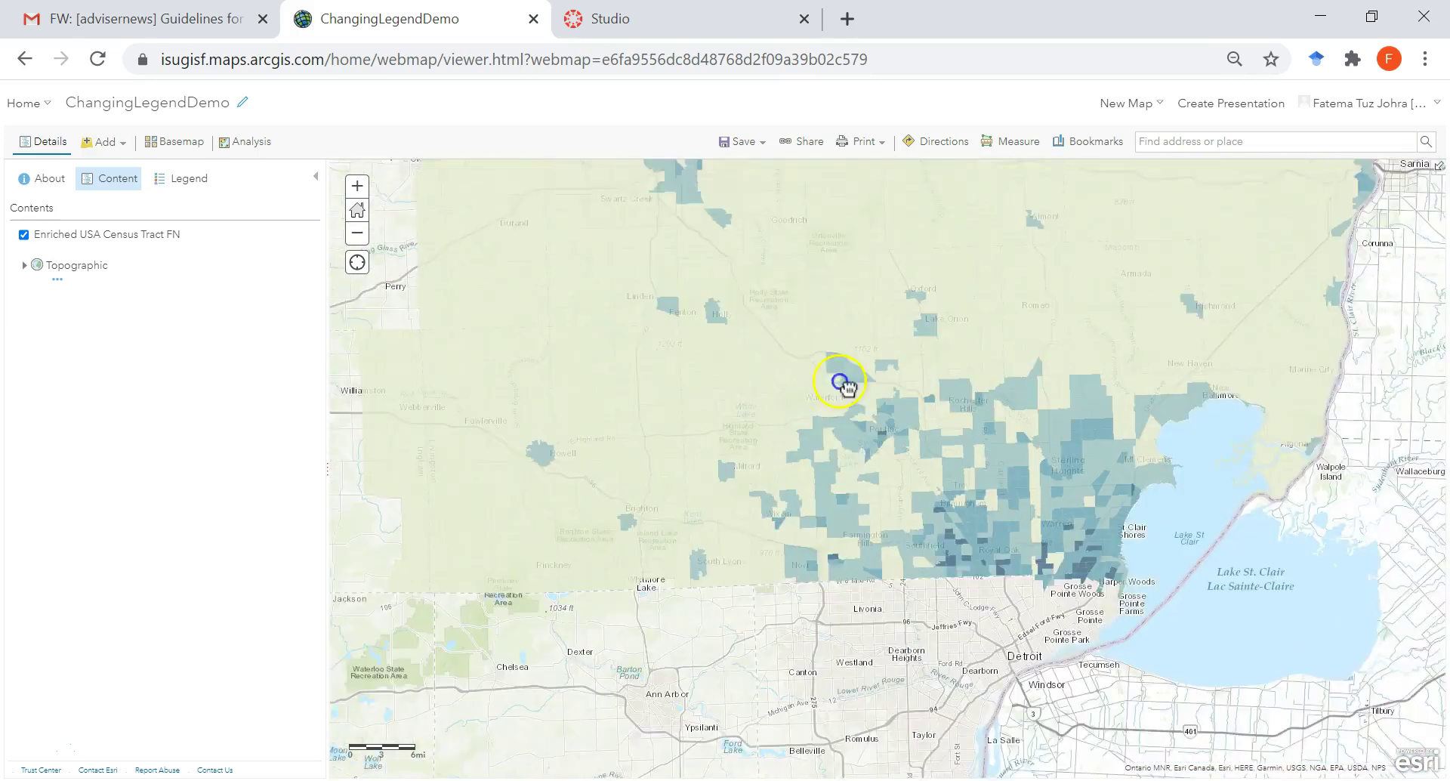